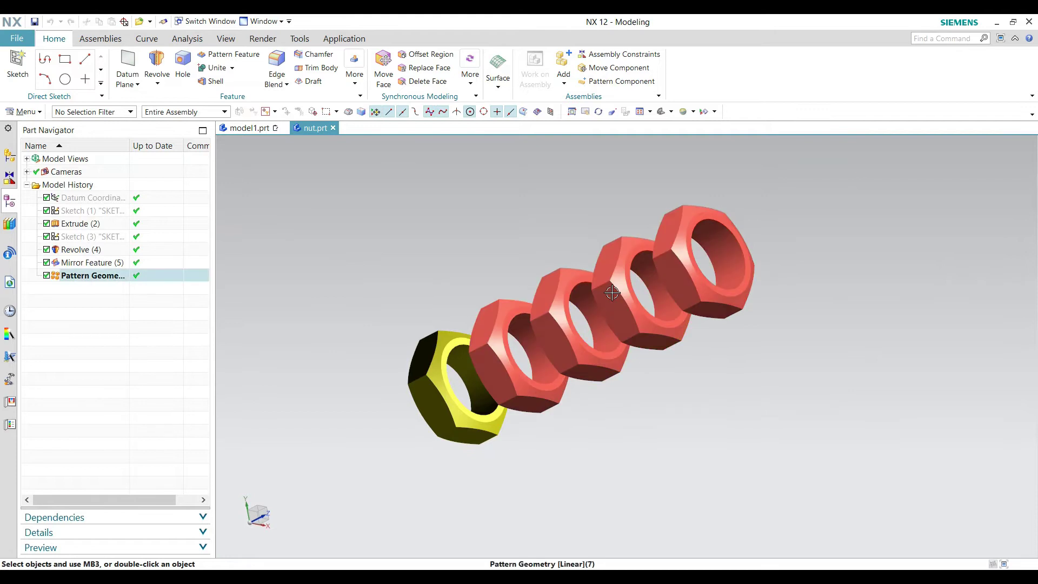
middle_drag(610, 299, 477, 394)
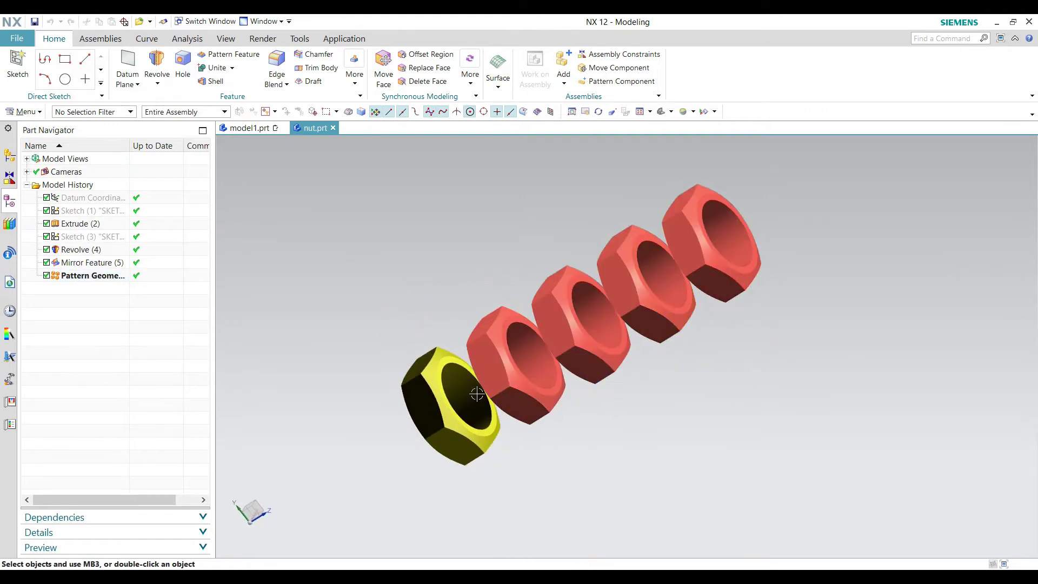
click(447, 439)
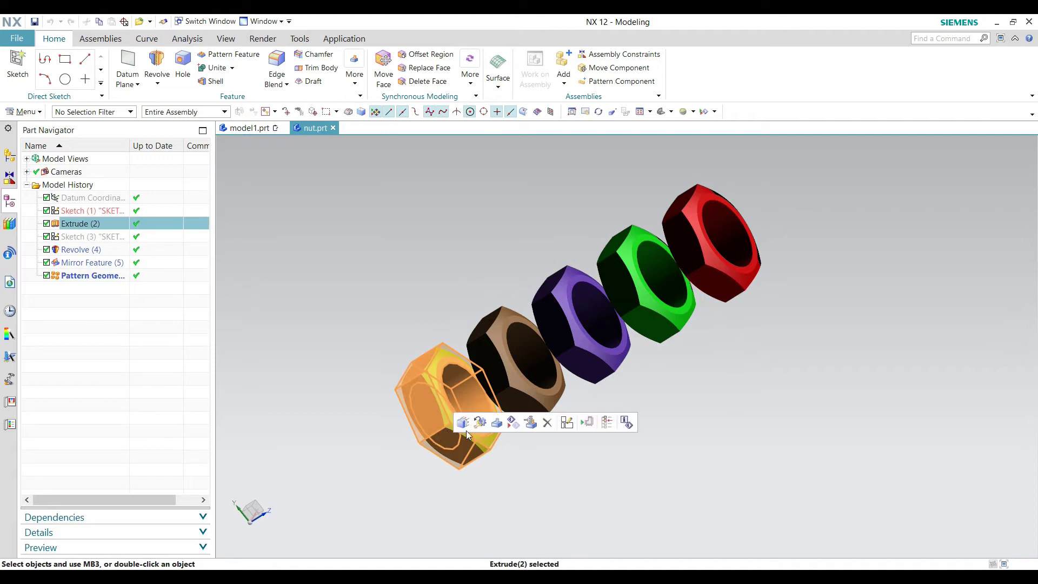
click(504, 480)
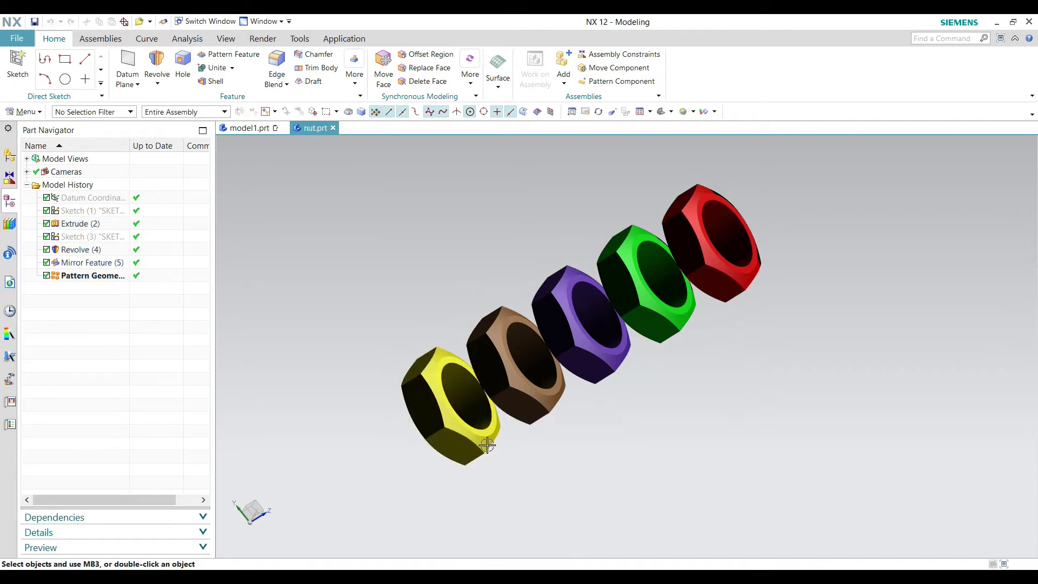
scroll(487, 484, up, 1)
scroll(469, 476, down, 1)
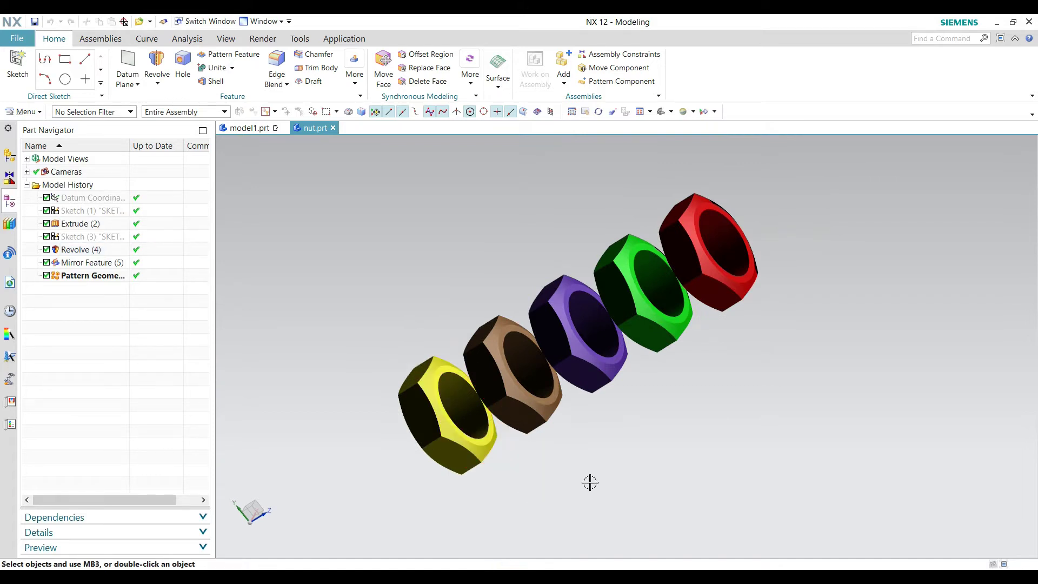
Change the display color of the yellow nut at the end of the row to magenta from the principal palette
key(ctrl+j)
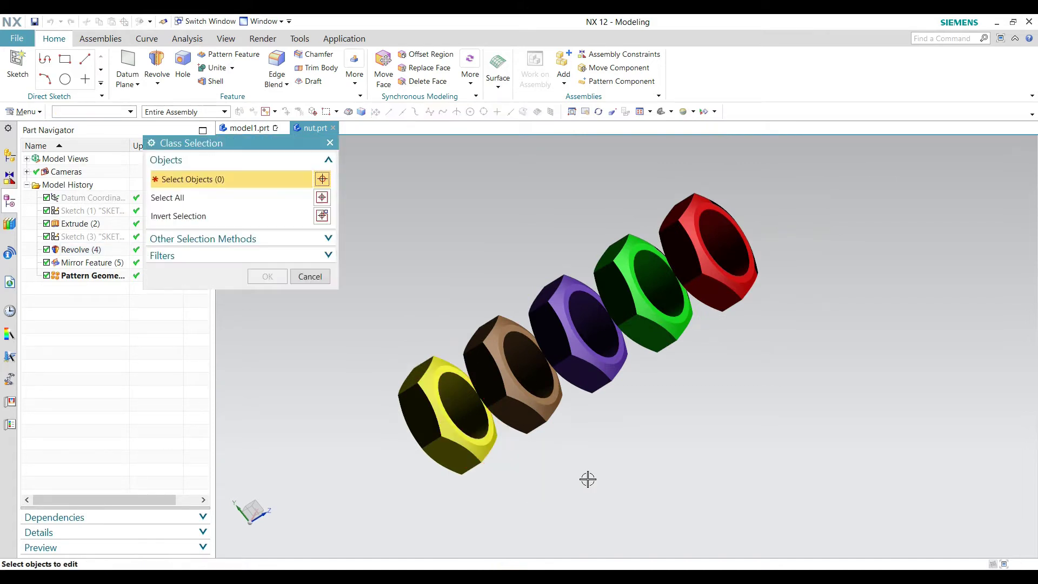
click(457, 457)
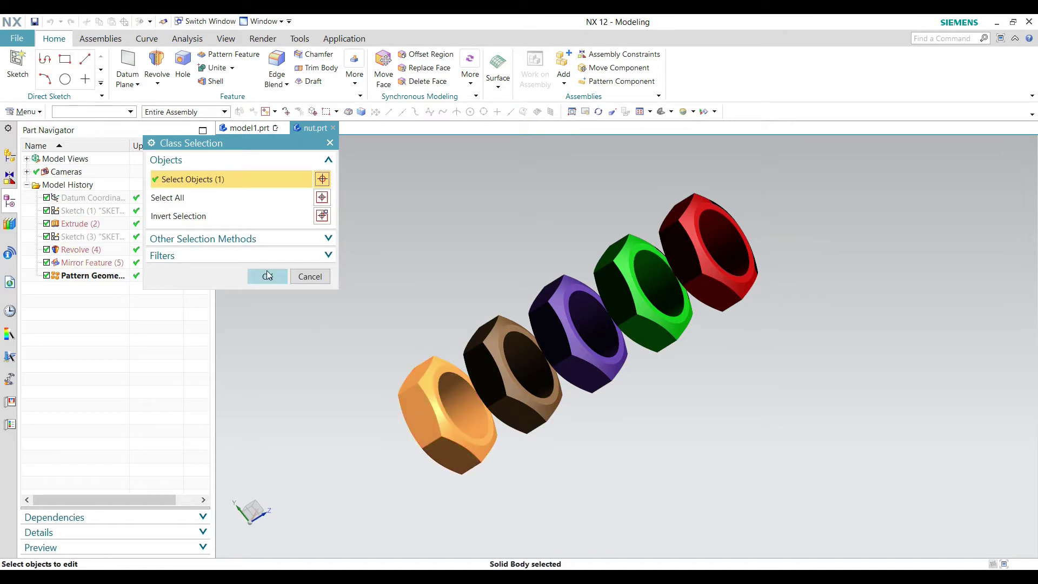
click(267, 277)
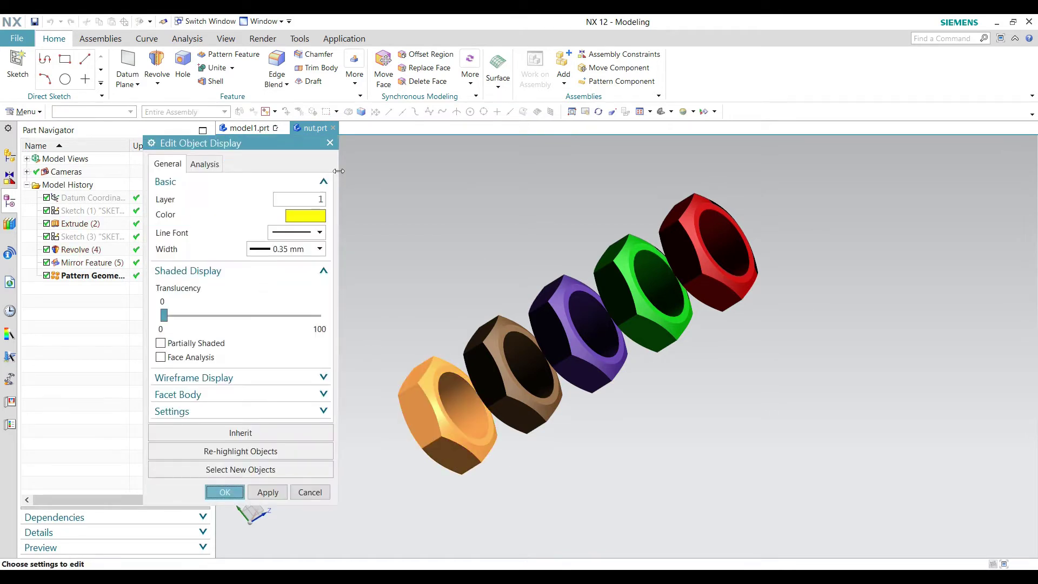
click(295, 217)
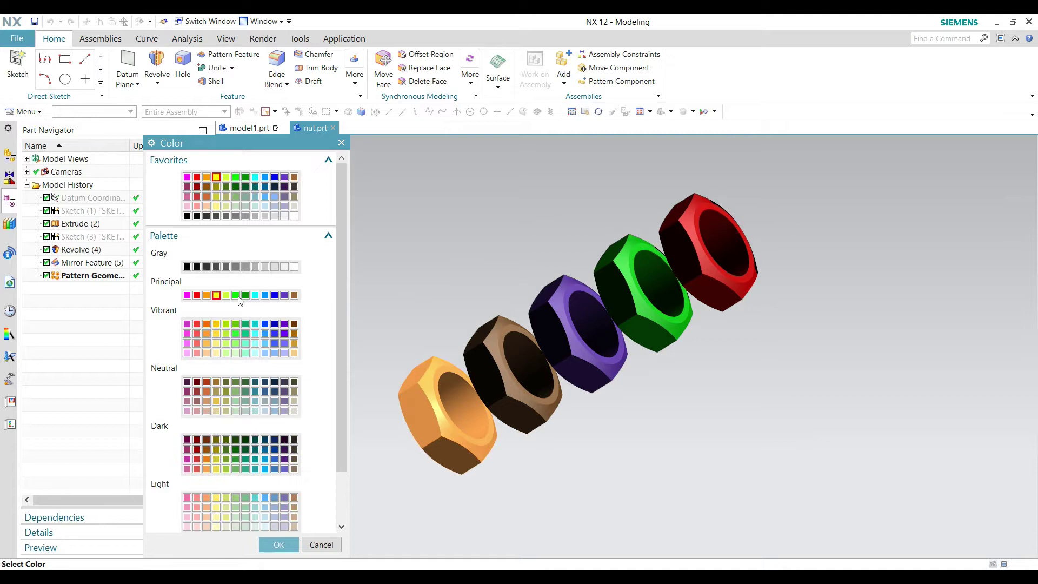
click(187, 296)
click(267, 545)
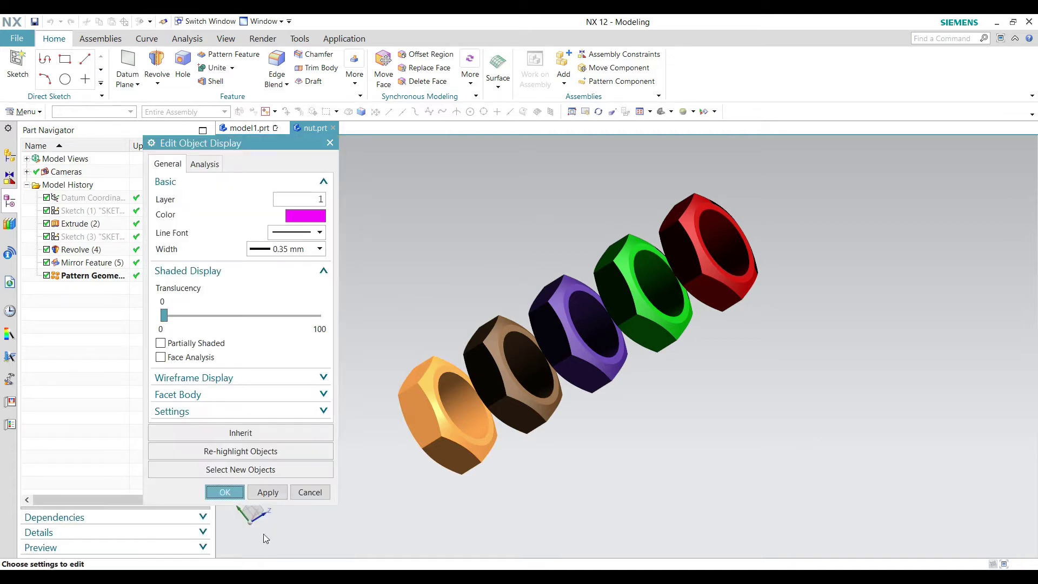
click(227, 491)
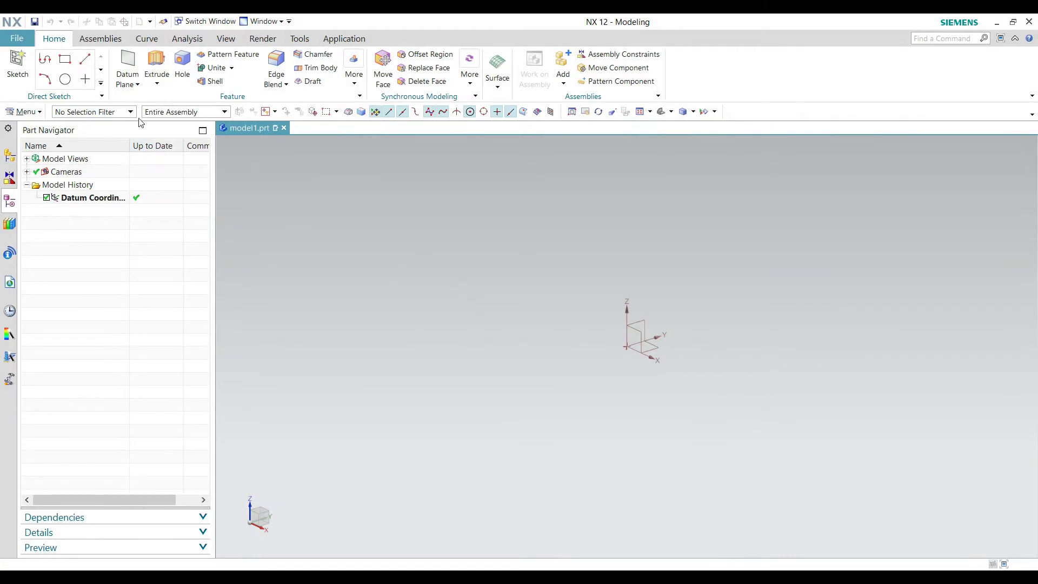
Create a sketch on the XY plane and draw a 25.2 mm diameter circle centered on the origin
click(16, 69)
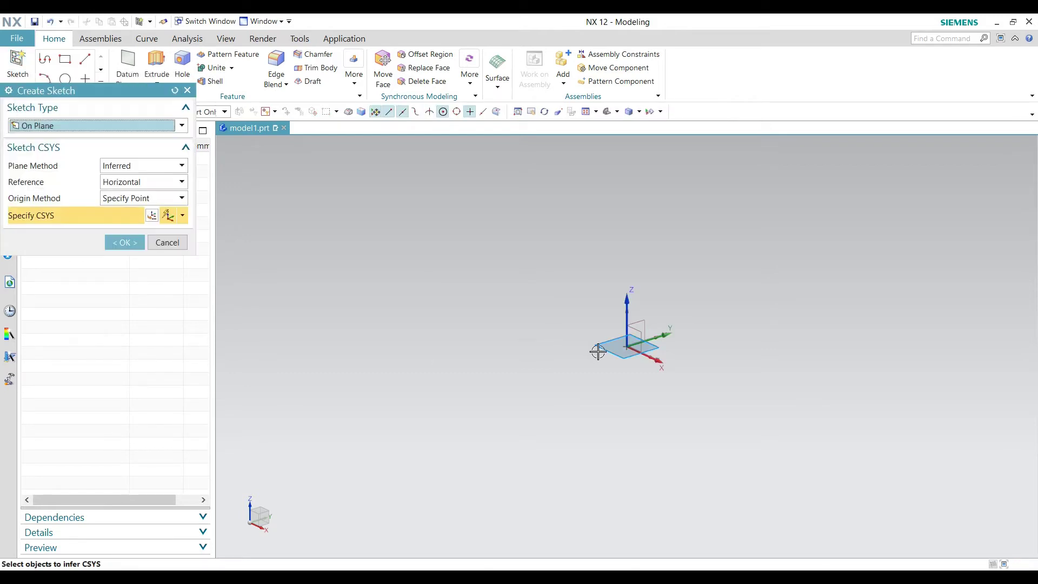
click(114, 242)
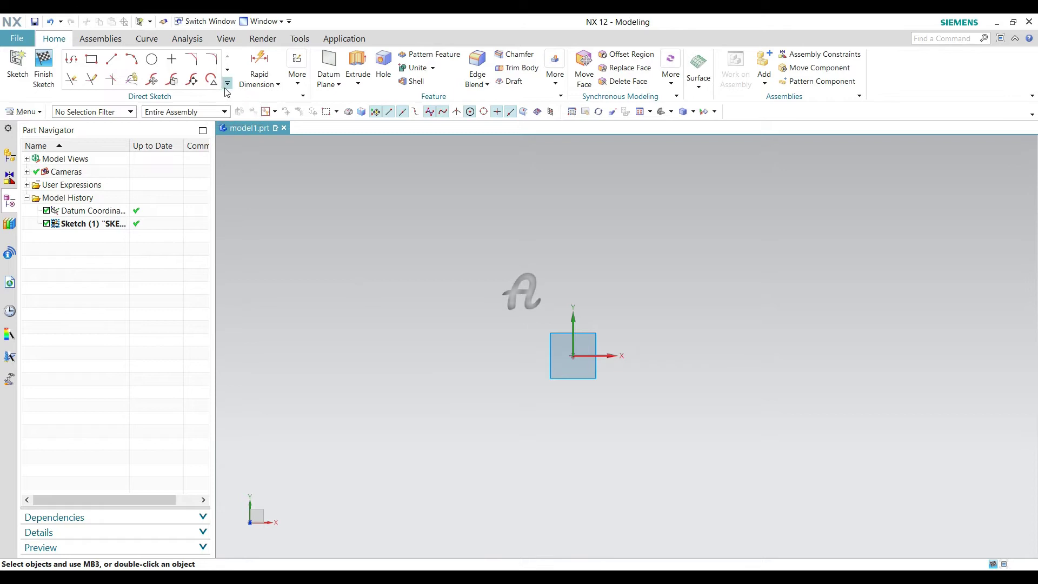
click(152, 60)
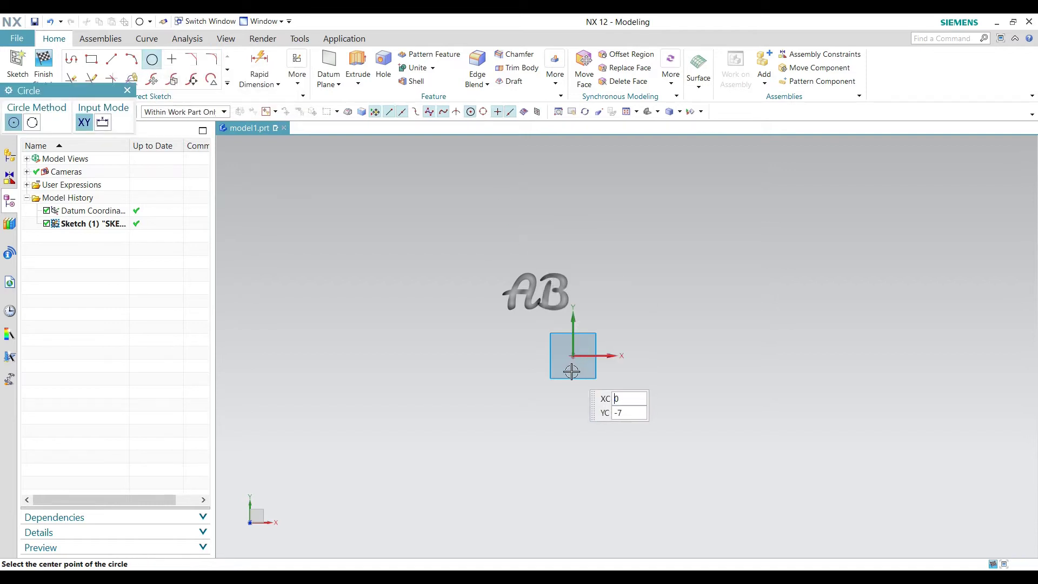
click(573, 356)
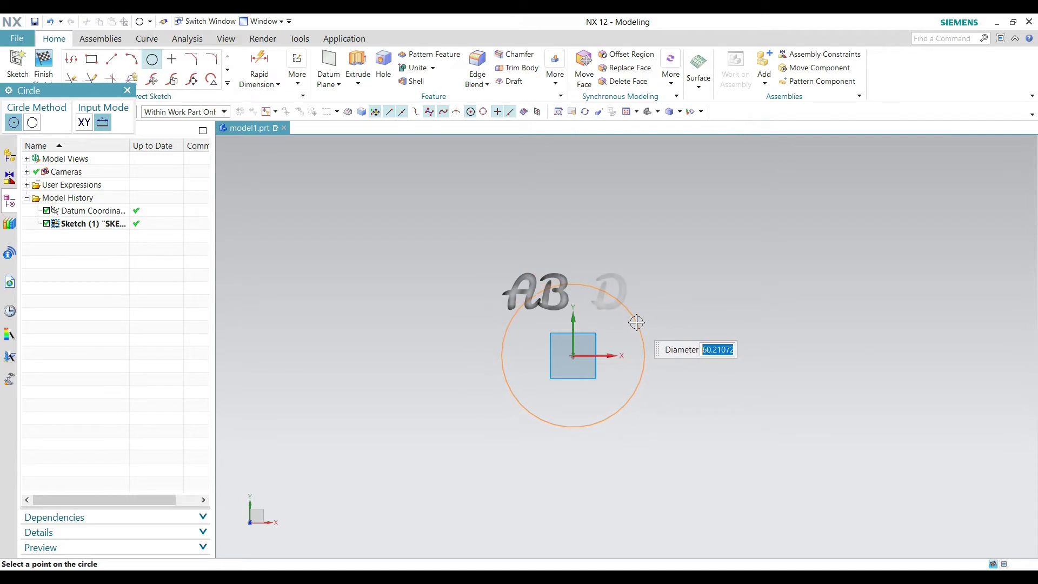
text(25)
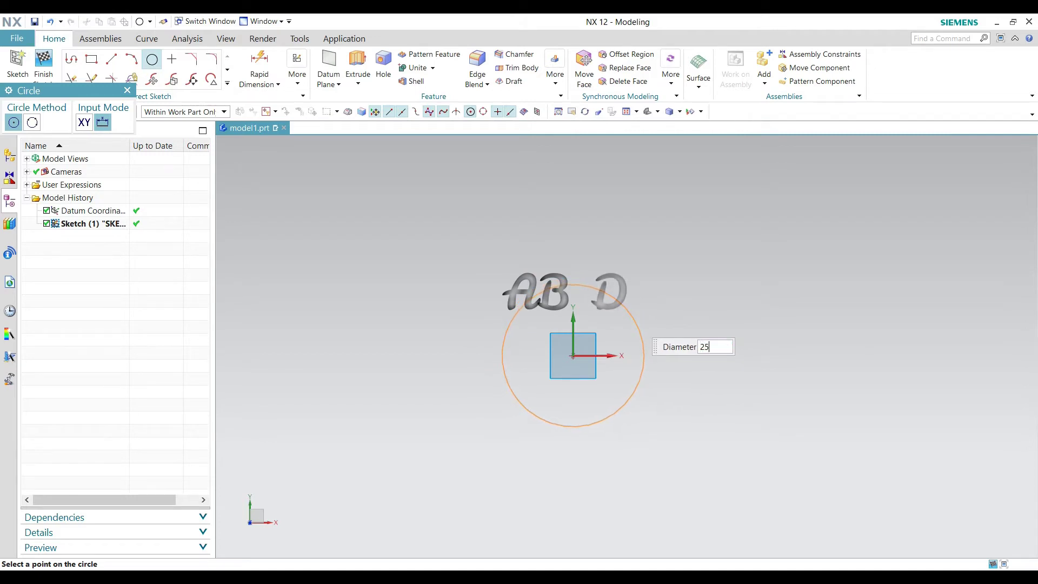
text(.4)
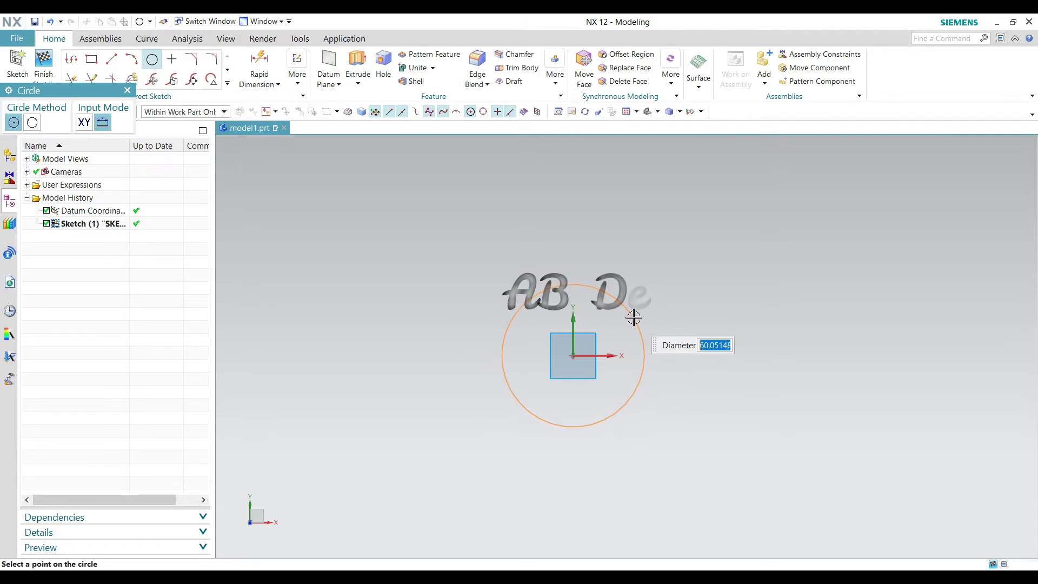
text(2)
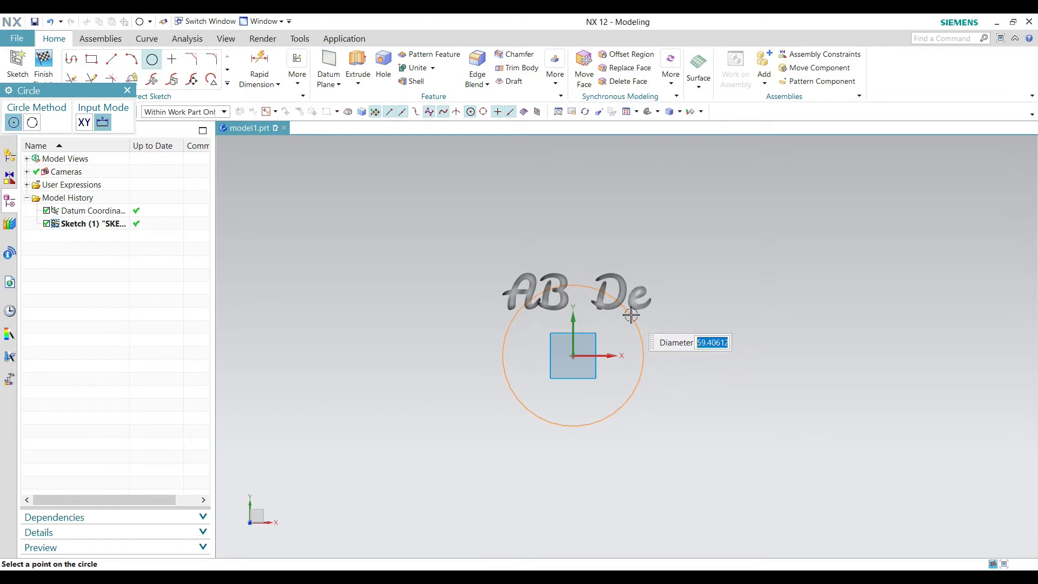
text(25.)
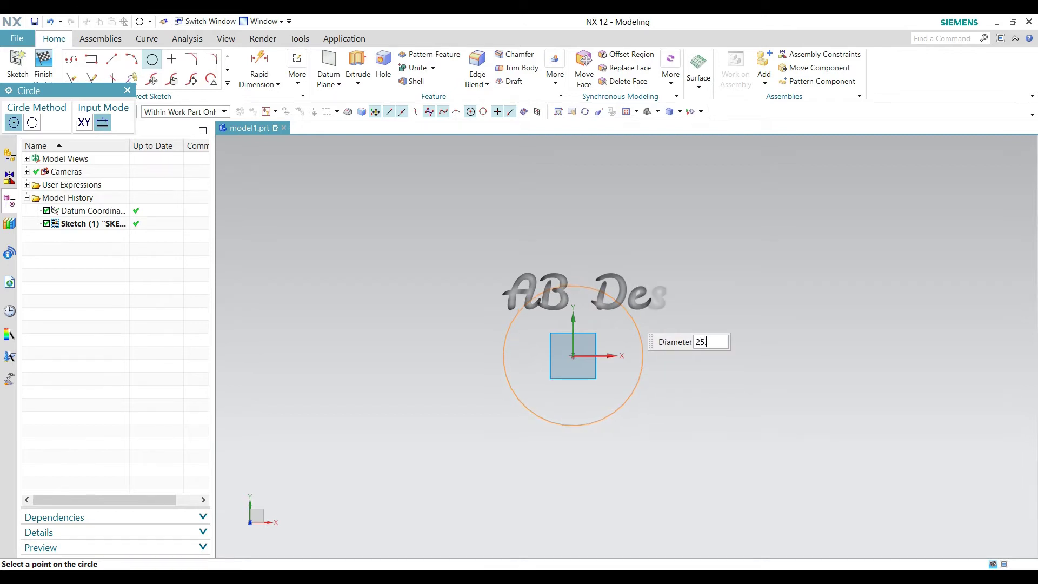
text(25.2)
key(Return)
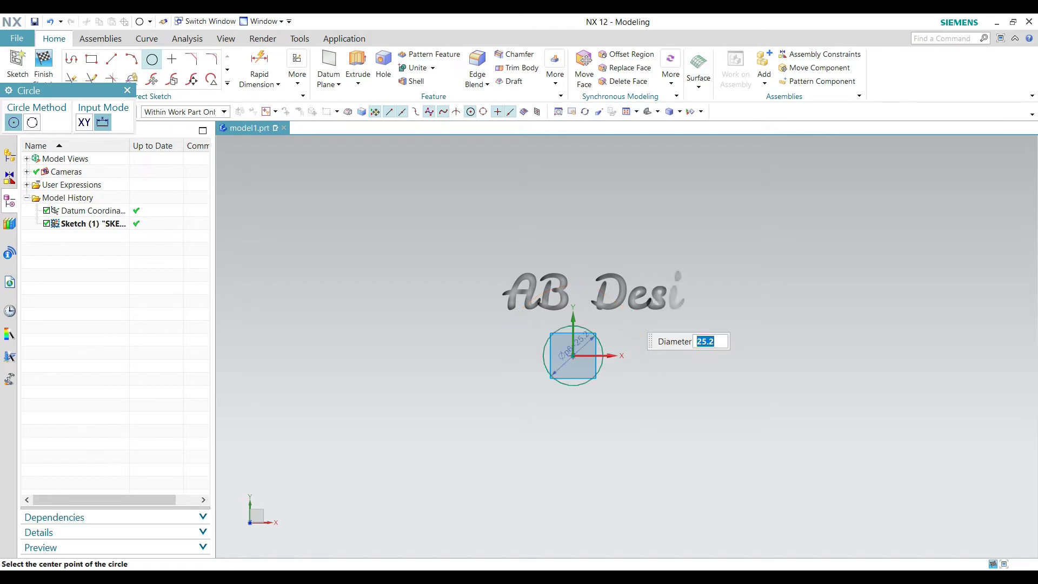
click(127, 90)
Draw a six-sided polygon centered on the origin with a circumscribed radius of 34.64 mm and a rotation of 0°
scroll(612, 335, up, 2)
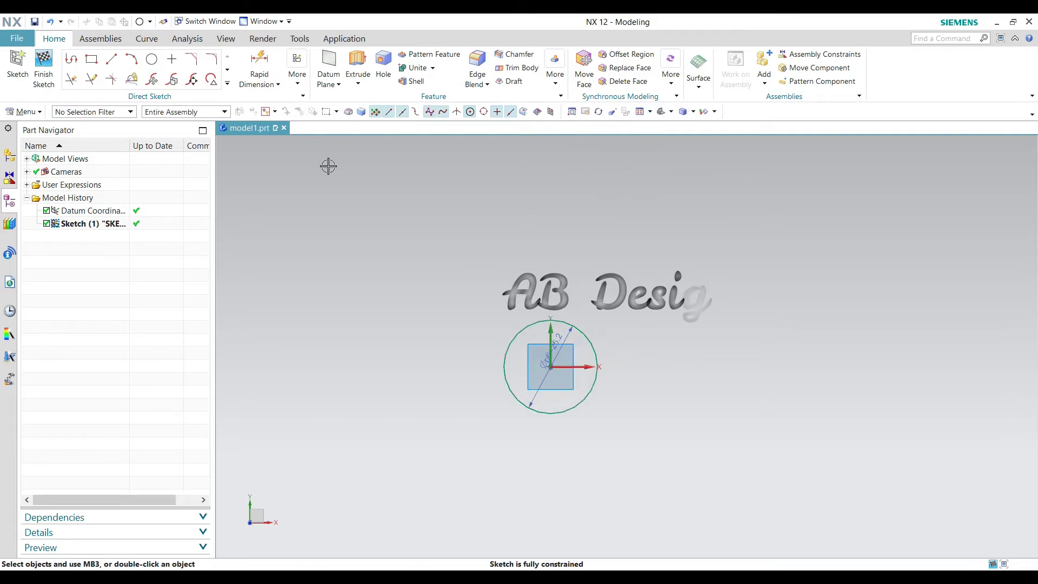
click(297, 73)
click(327, 180)
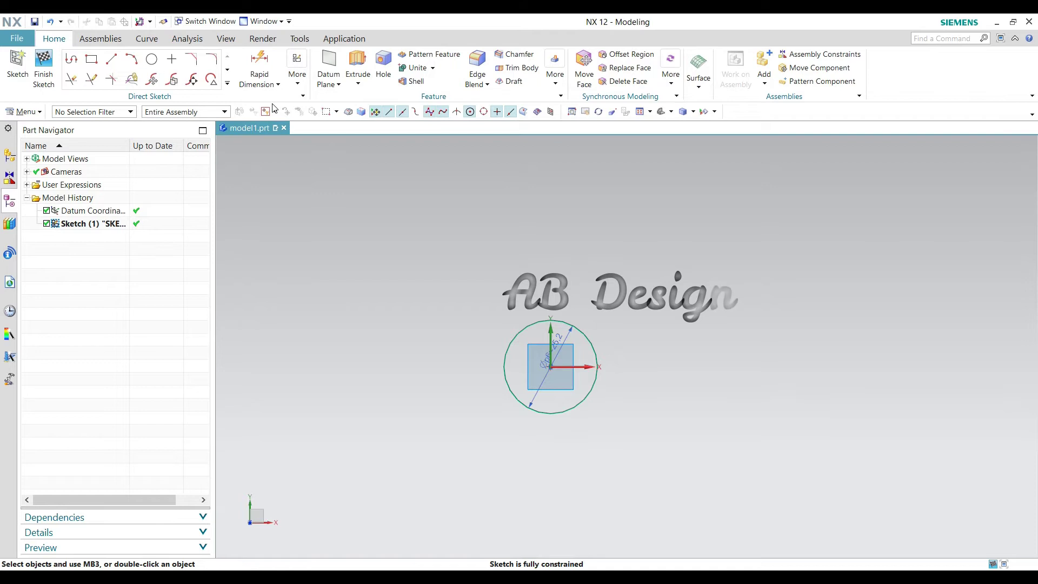
click(226, 84)
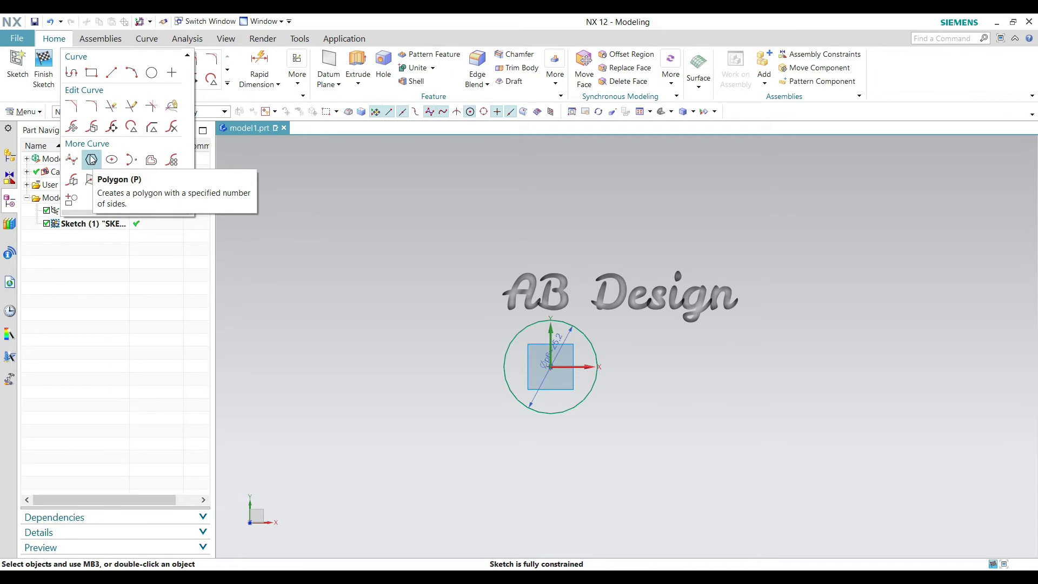
click(91, 159)
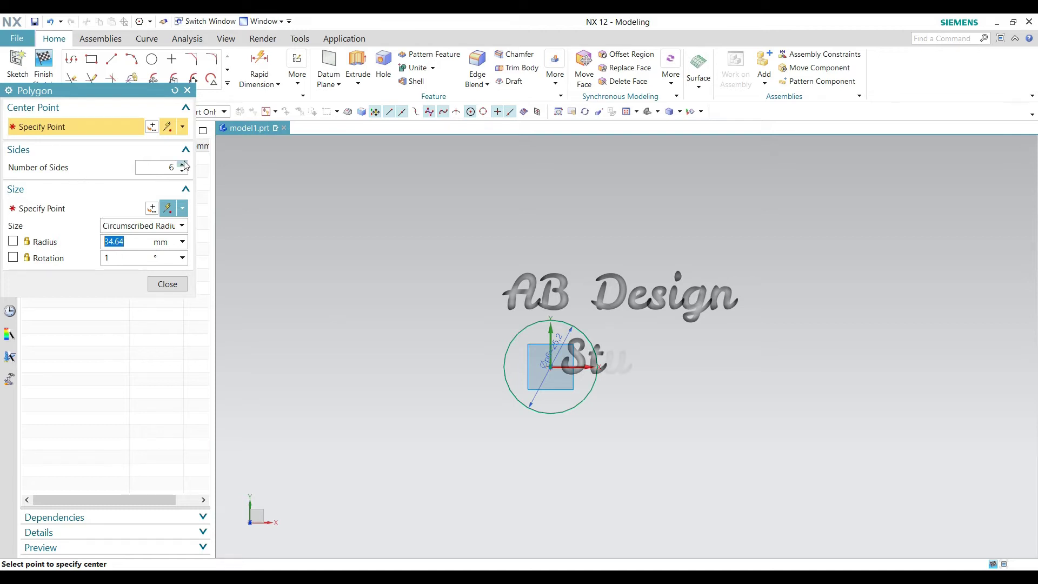
drag(124, 89, 281, 125)
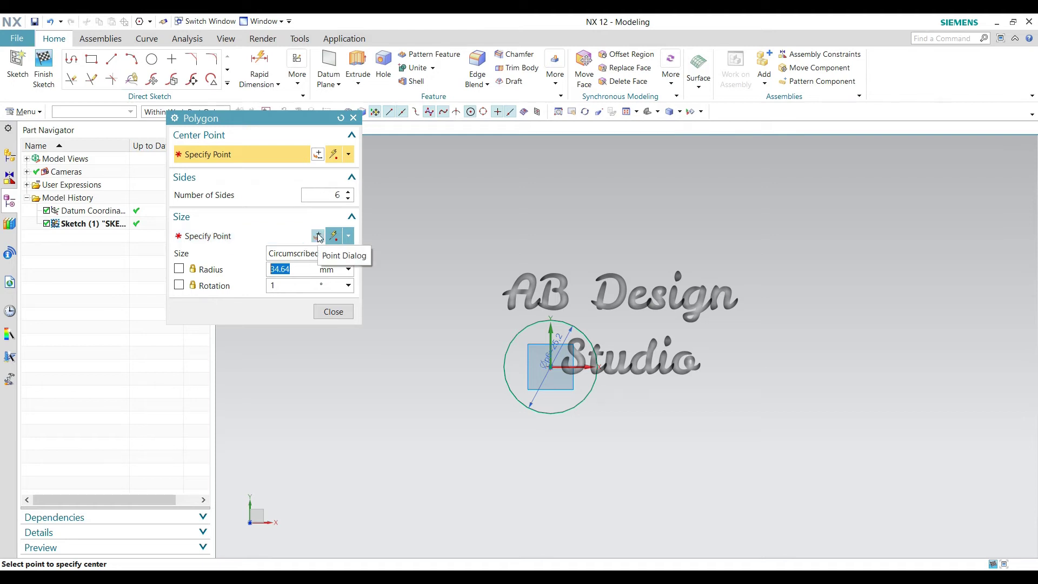
click(290, 254)
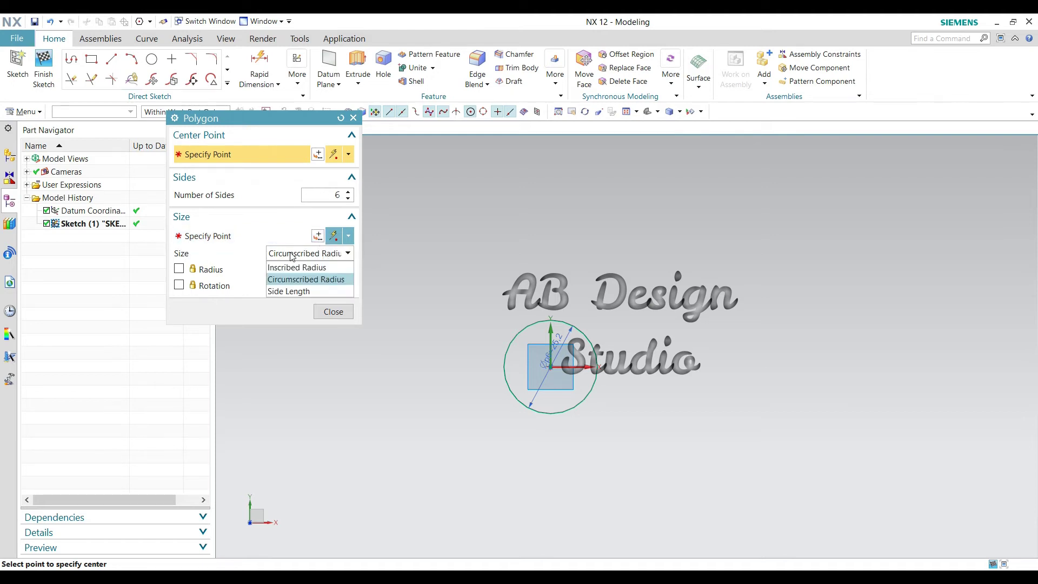
click(304, 282)
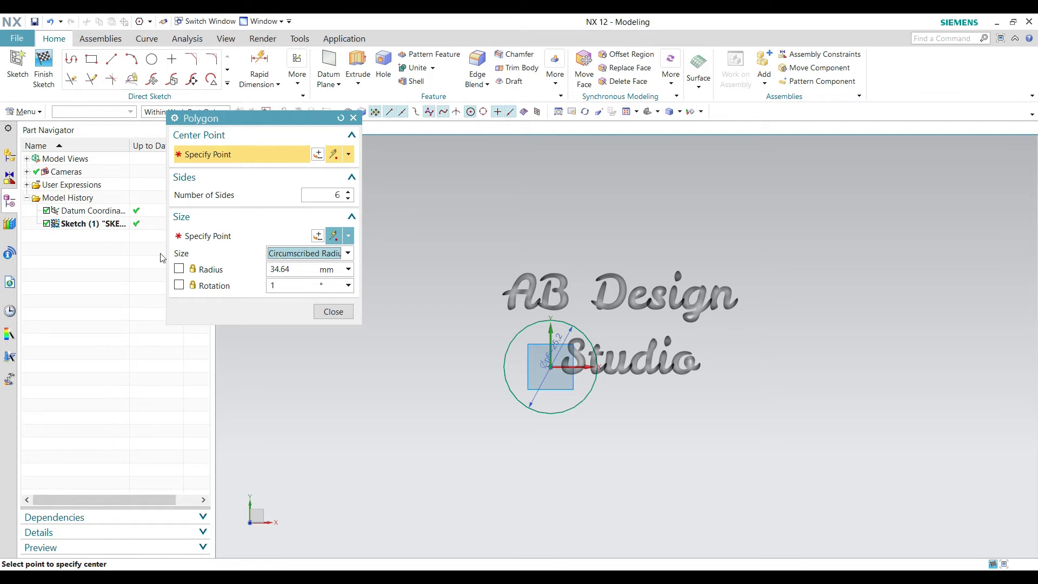
click(313, 267)
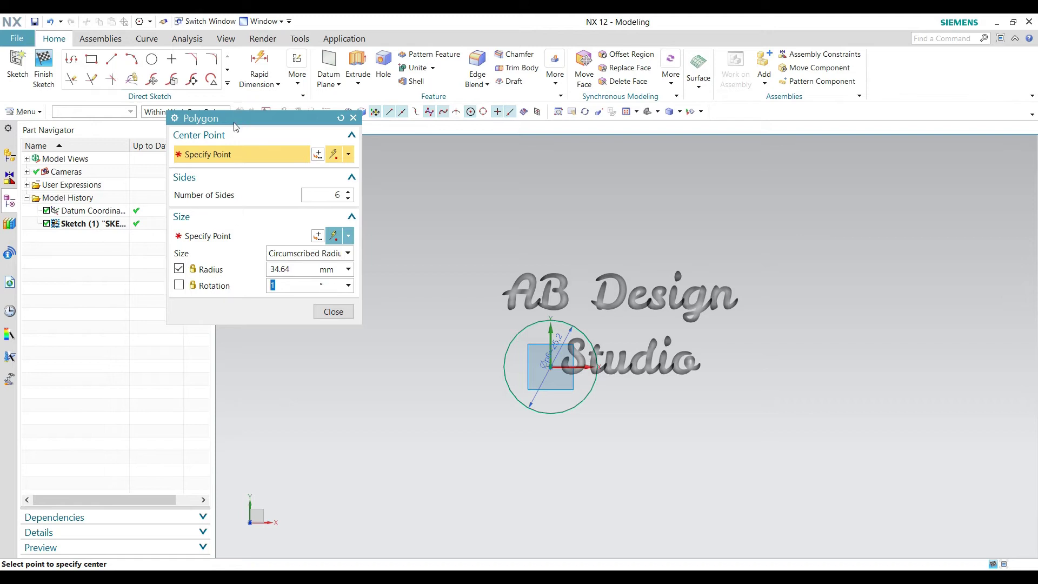
drag(236, 127, 195, 179)
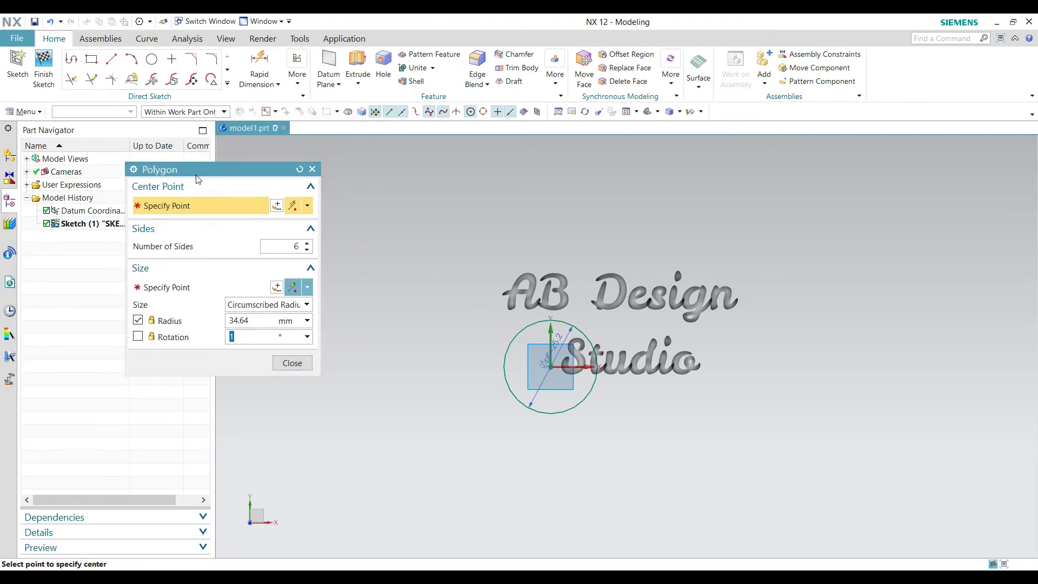
click(550, 367)
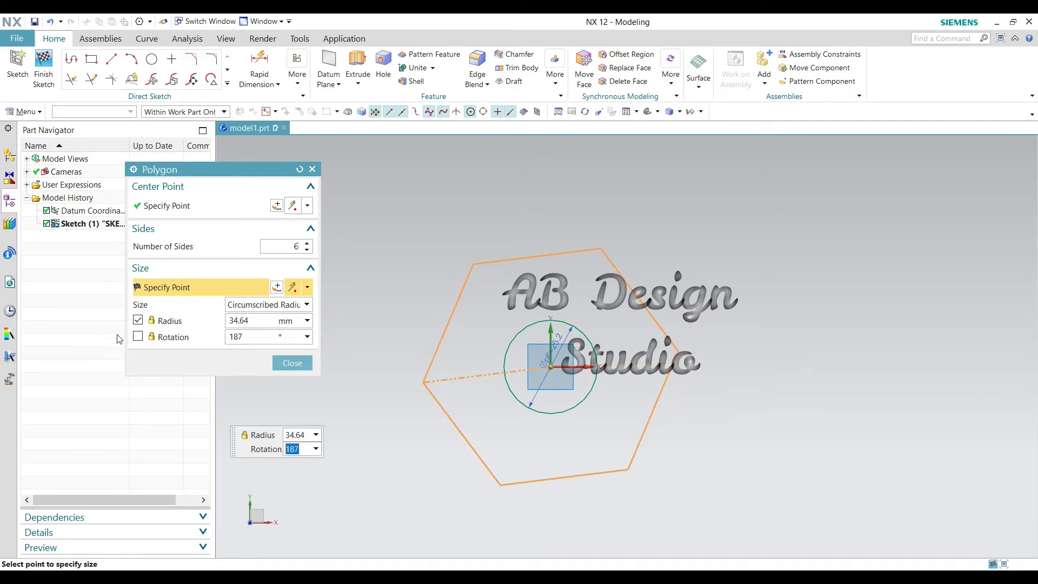
text(0)
click(138, 338)
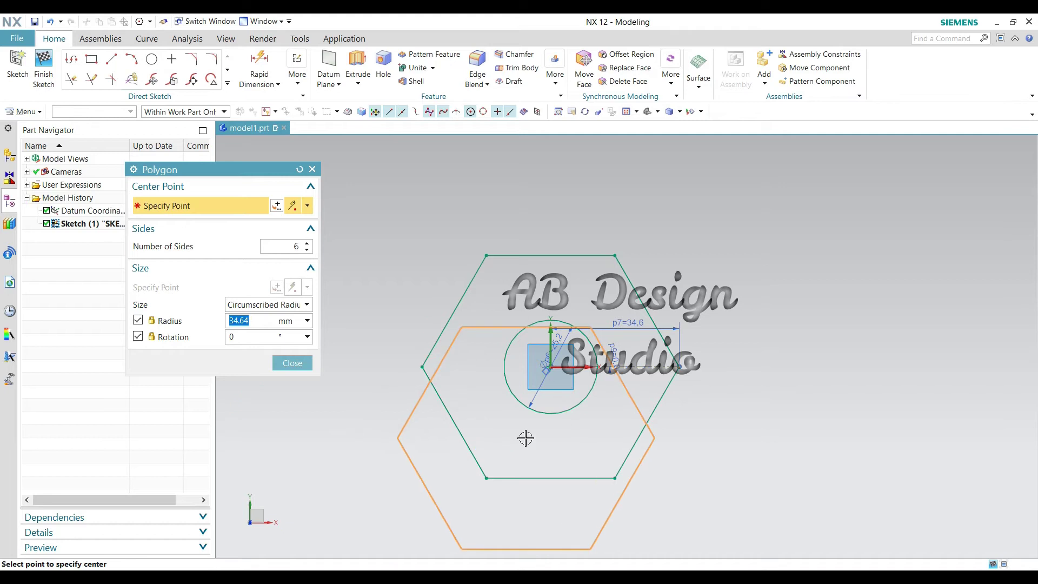
click(292, 363)
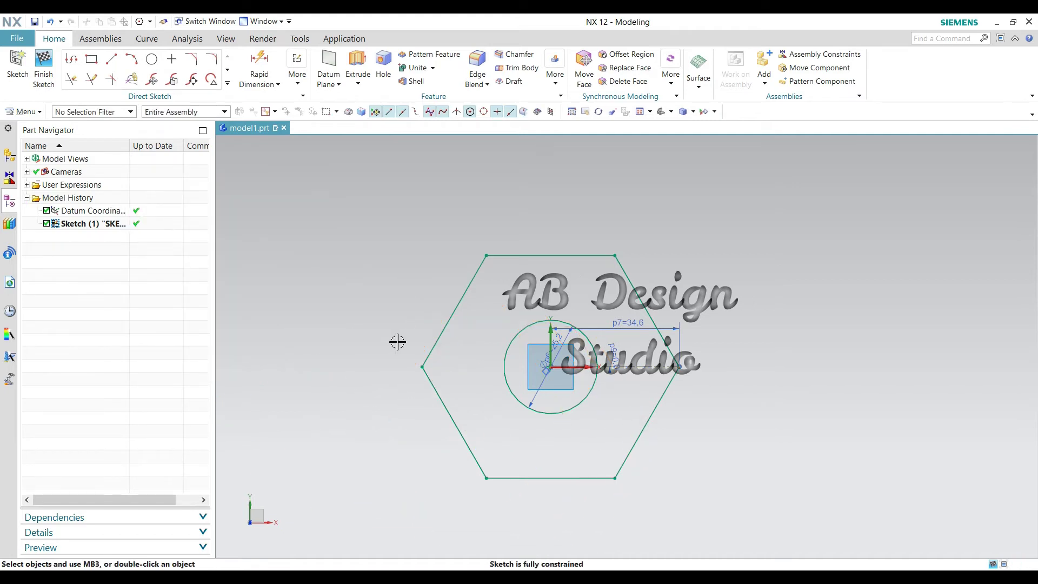
Set the circle's diameter to 35 mm and finish the sketch
scroll(397, 339, down, 1)
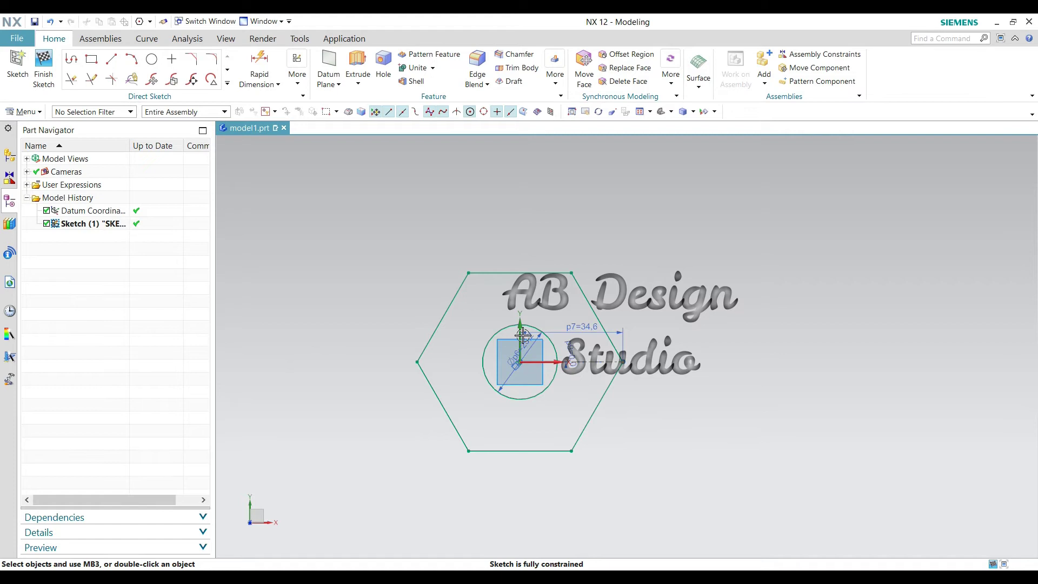
scroll(519, 335, up, 3)
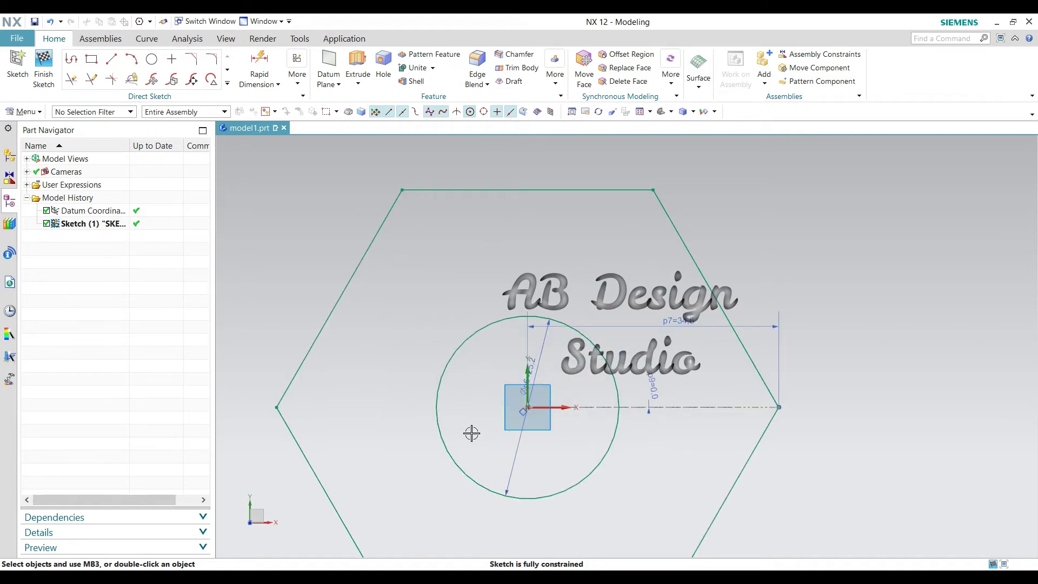
scroll(531, 329, down, 3)
mouse_move(533, 329)
middle_down()
mouse_move(561, 264)
mouse_move(547, 344)
middle_up()
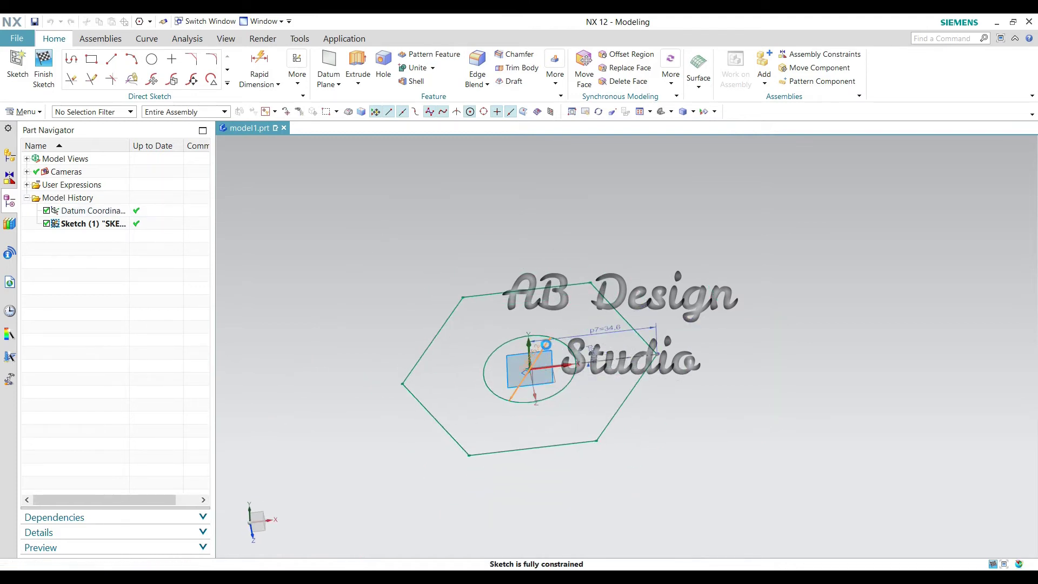
double_click(546, 343)
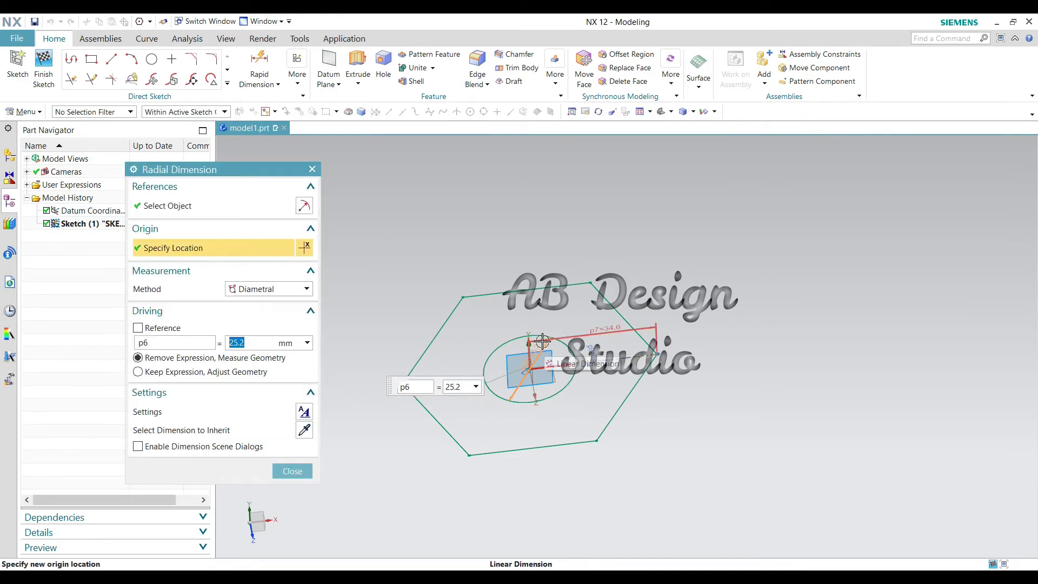
text(35)
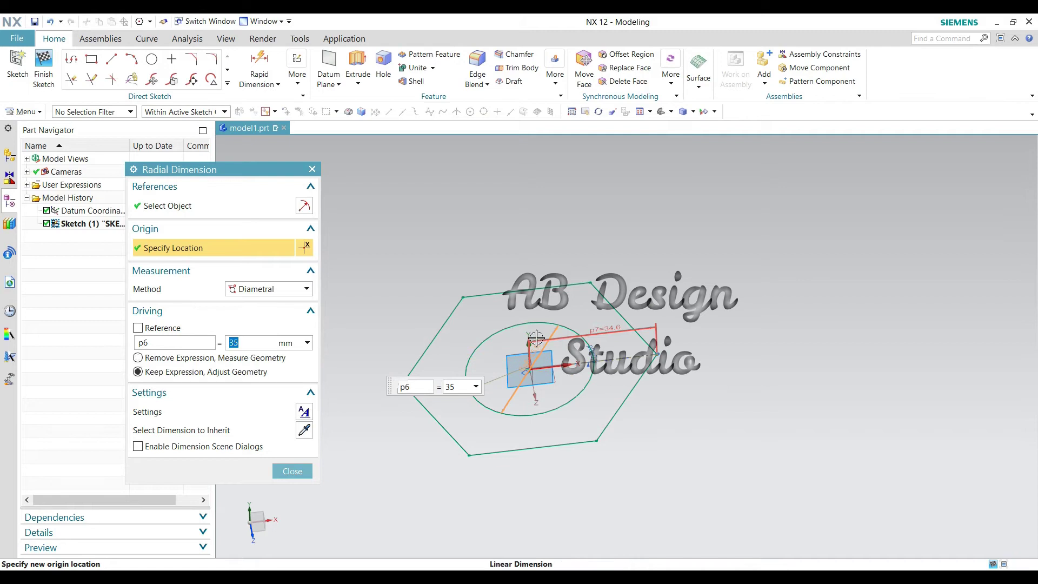
click(282, 471)
scroll(582, 394, up, 2)
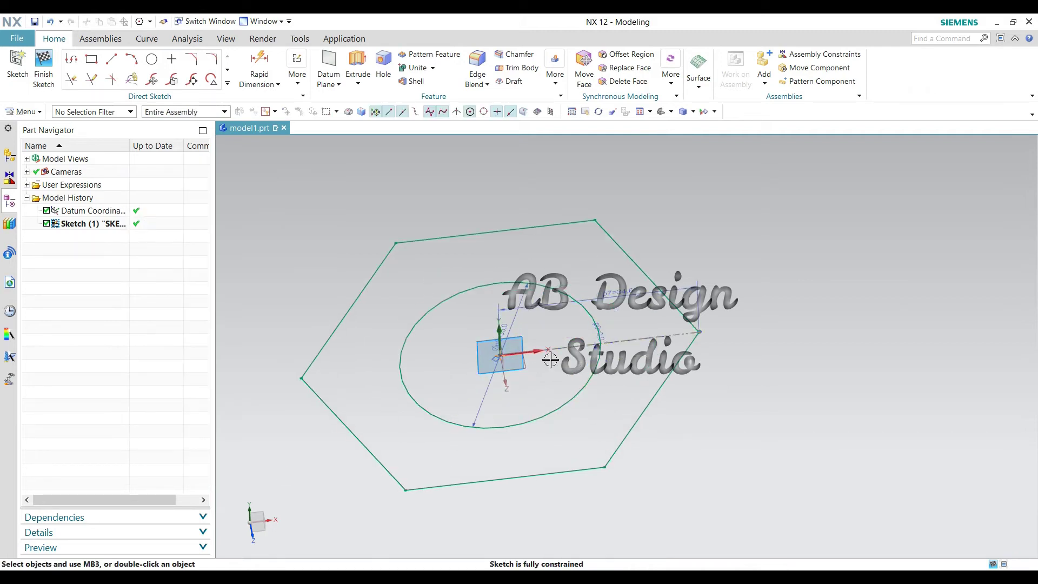
middle_drag(564, 211, 570, 225)
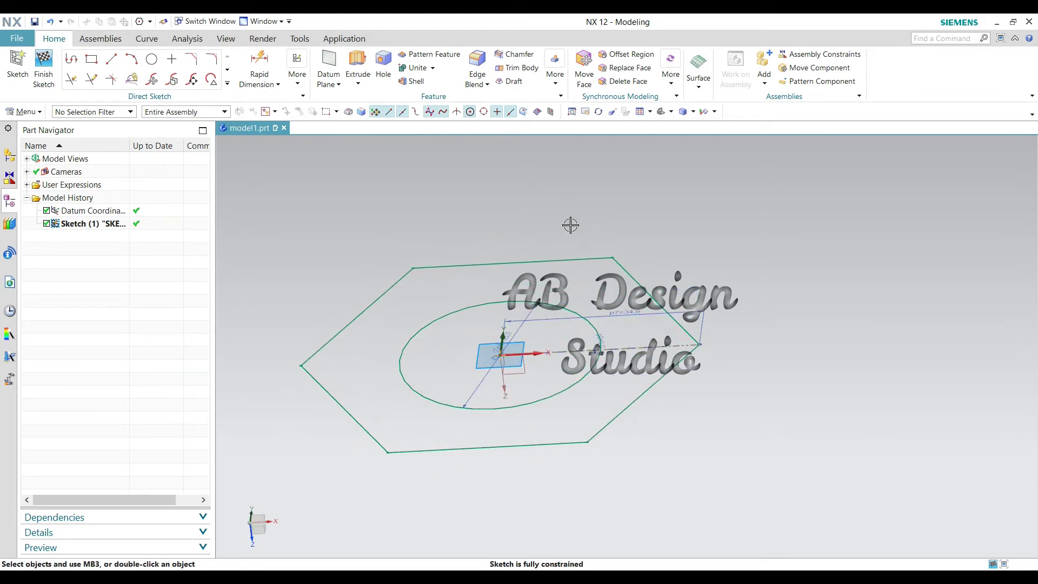
click(43, 73)
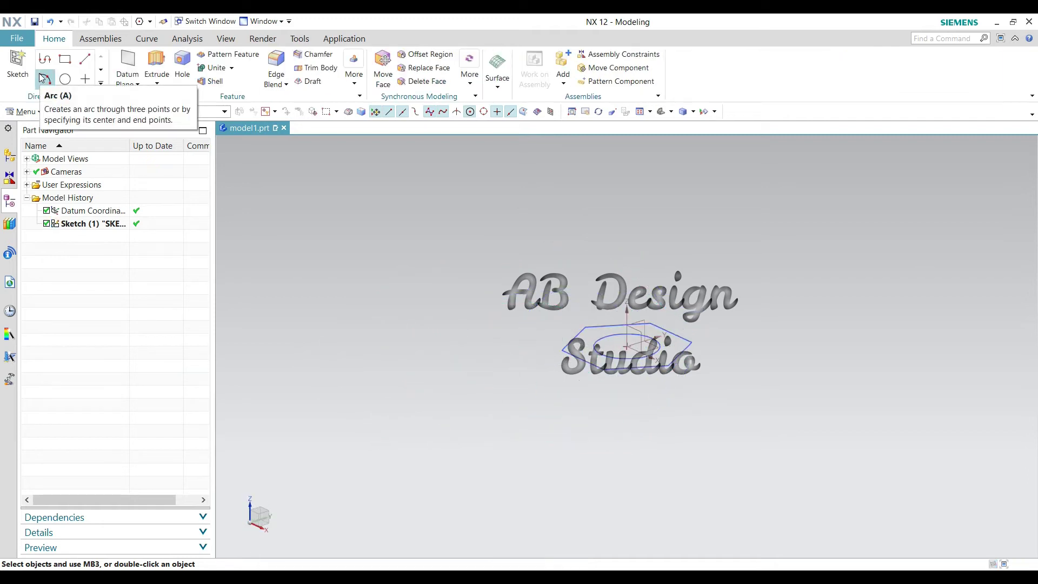
Extrude the whole hexagon-and-circle sketch with the Infer Curves rule, using a Symmetric Value of 14 mm
click(159, 56)
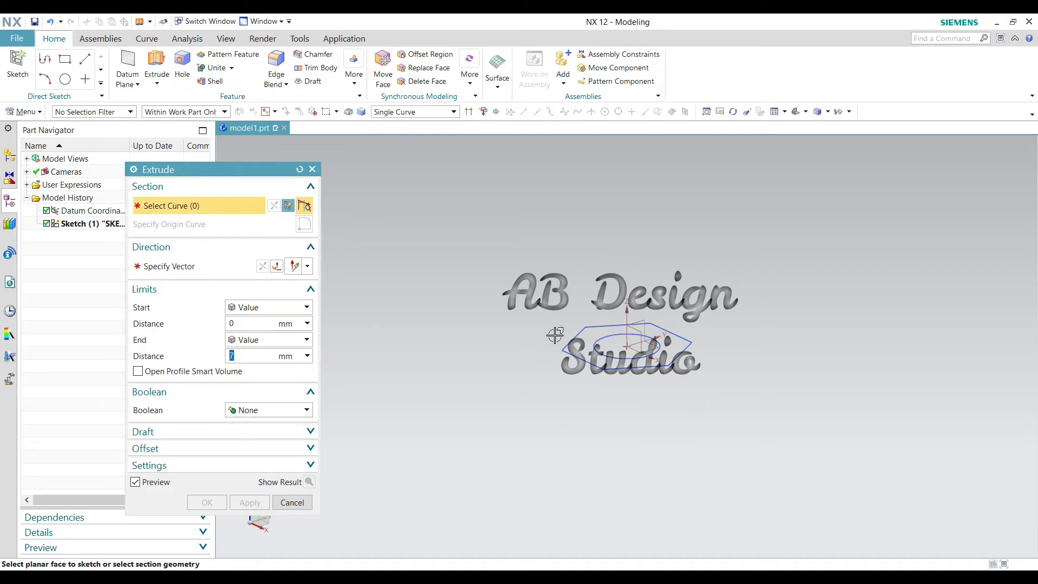
click(417, 113)
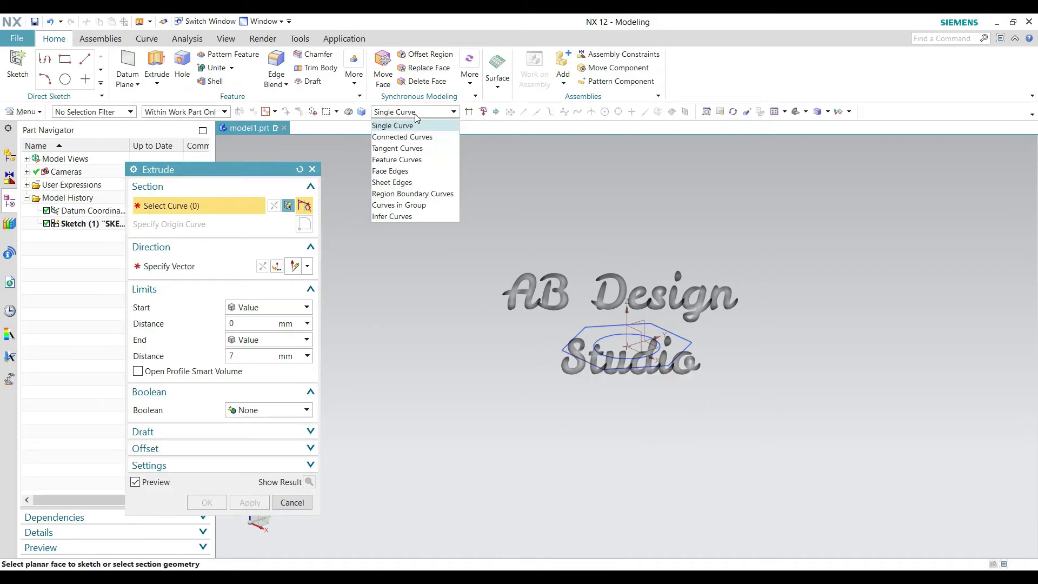
click(396, 213)
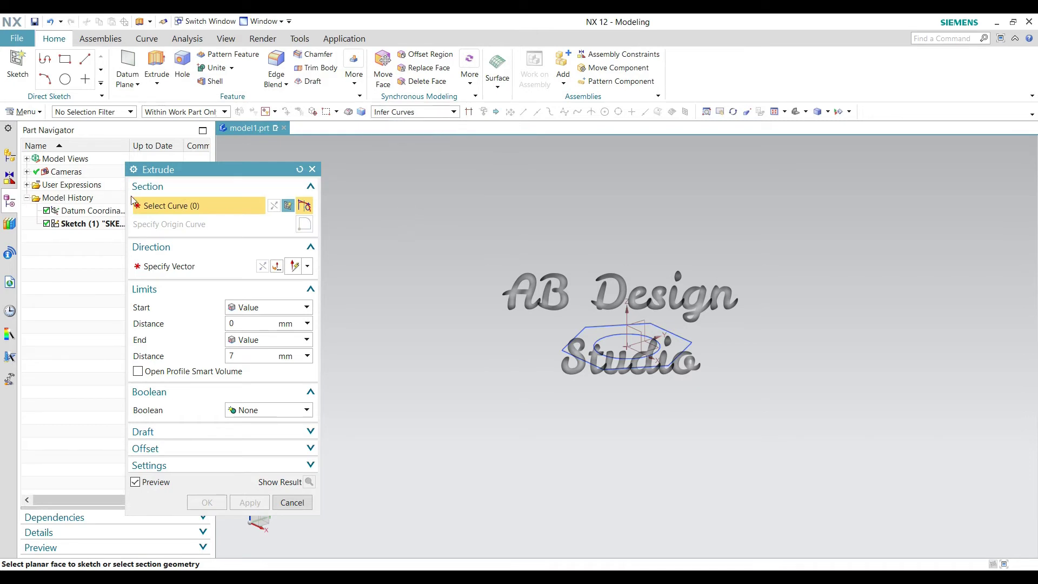
click(567, 348)
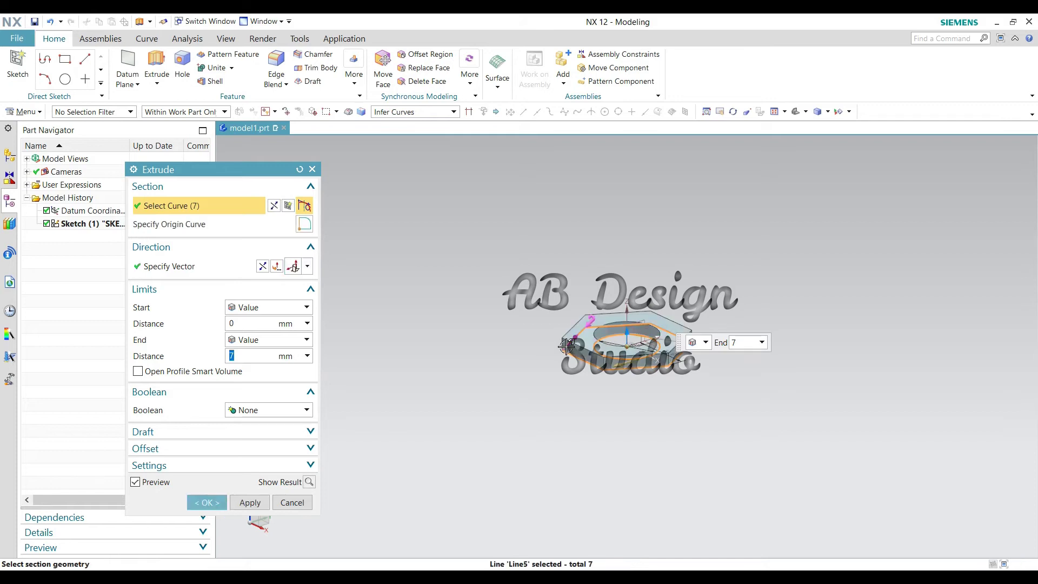
click(275, 309)
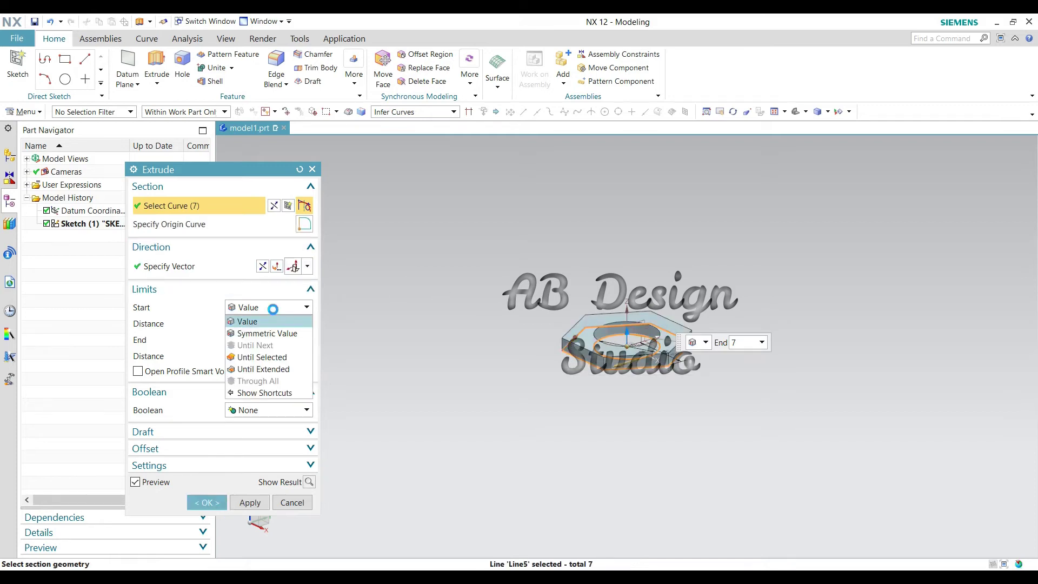
click(275, 334)
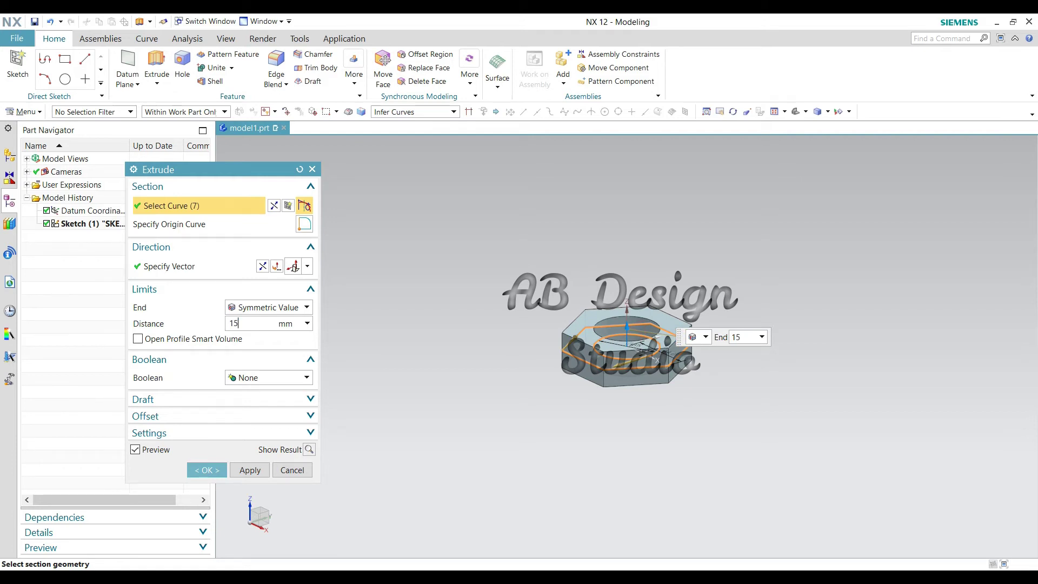
key(Return)
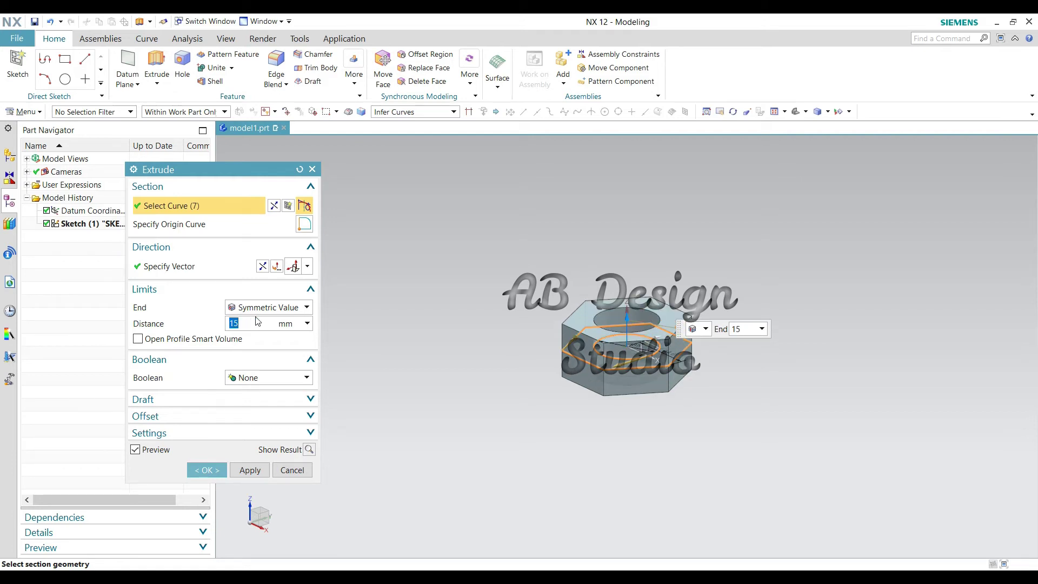
text(14)
key(Return)
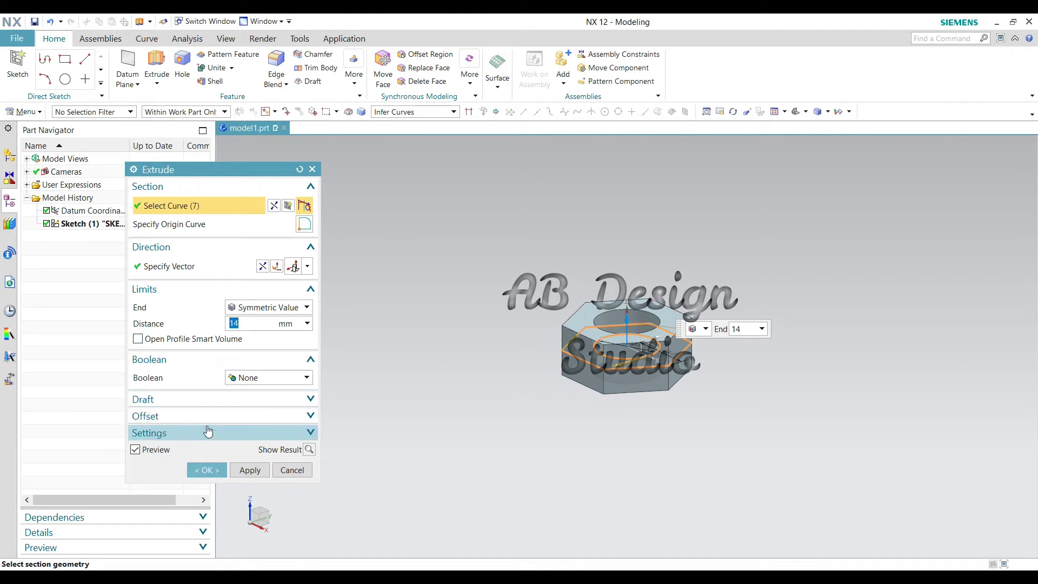
click(206, 470)
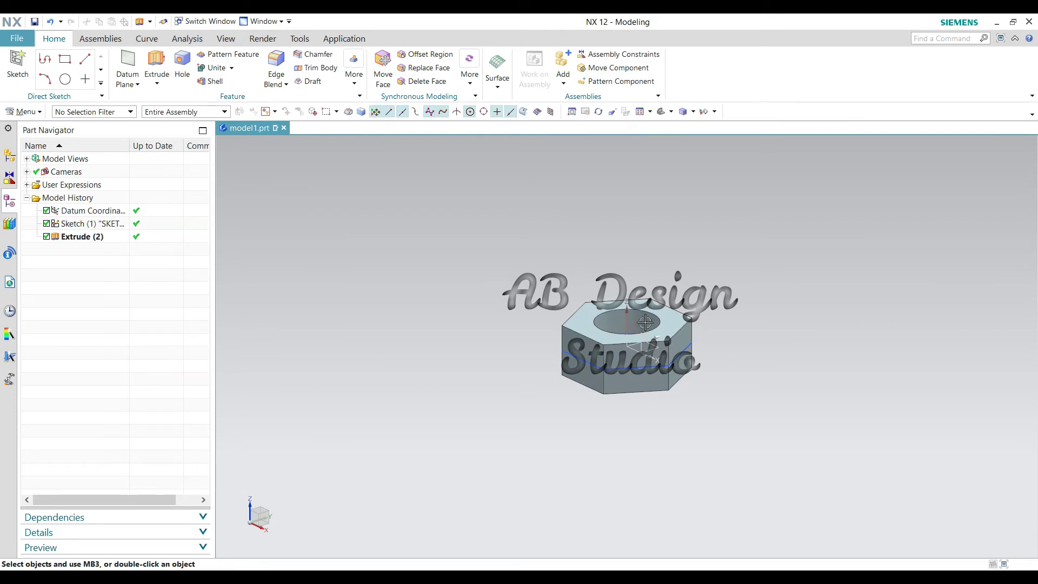
Examine the extruded nut's upper face, bore and corner edges from several angles
middle_drag(644, 358, 701, 270)
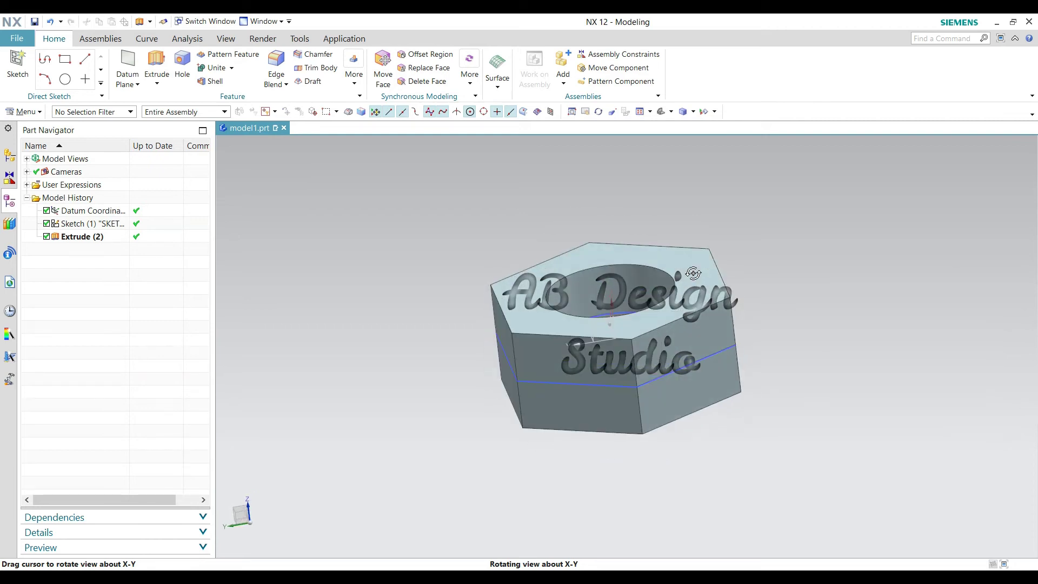
scroll(440, 339, up, 3)
scroll(440, 339, down, 2)
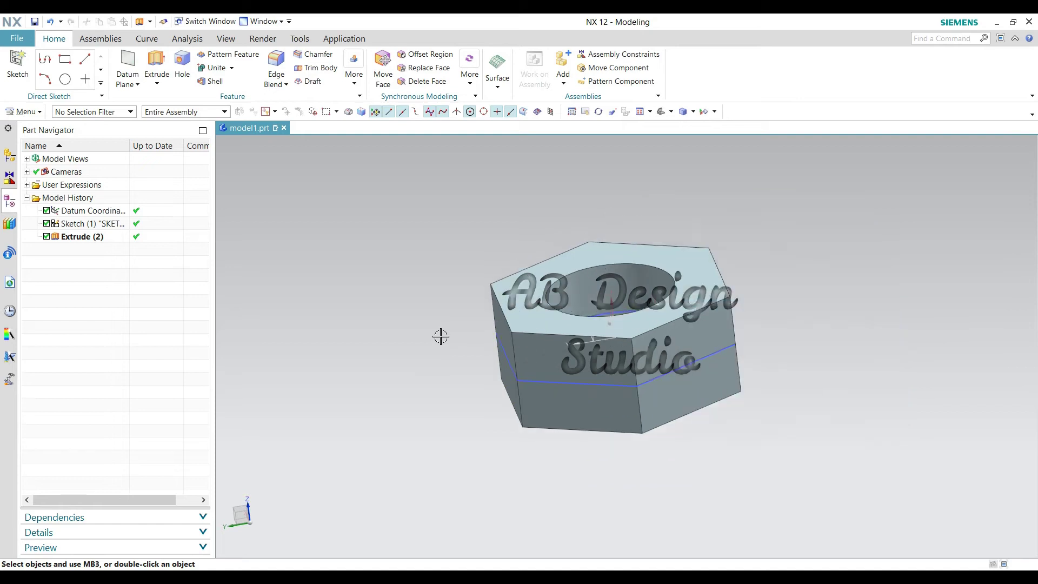
mouse_move(780, 269)
middle_down()
mouse_move(788, 213)
mouse_move(813, 273)
mouse_move(813, 238)
mouse_move(832, 273)
mouse_move(797, 263)
middle_up()
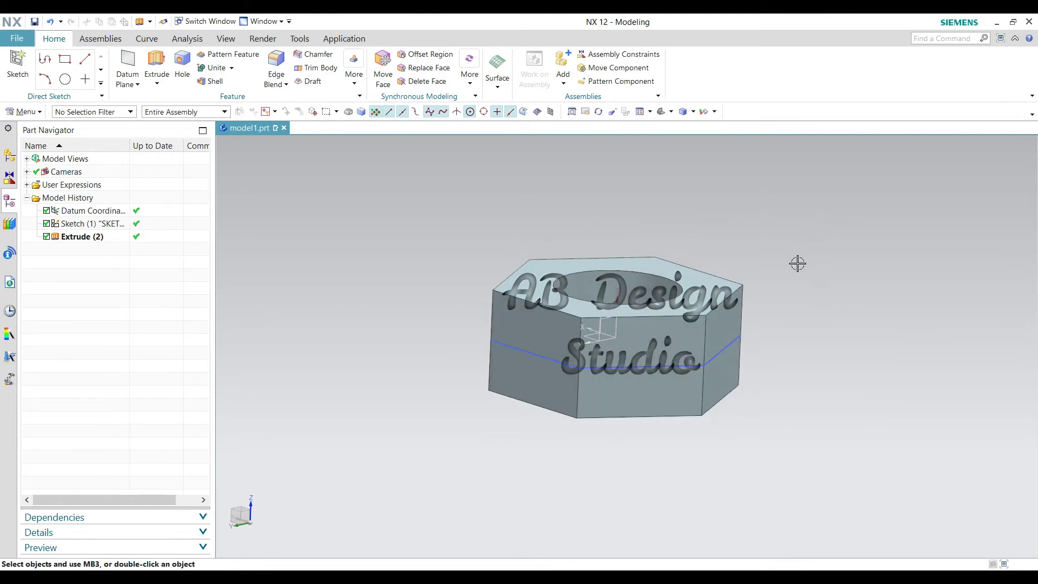
click(729, 305)
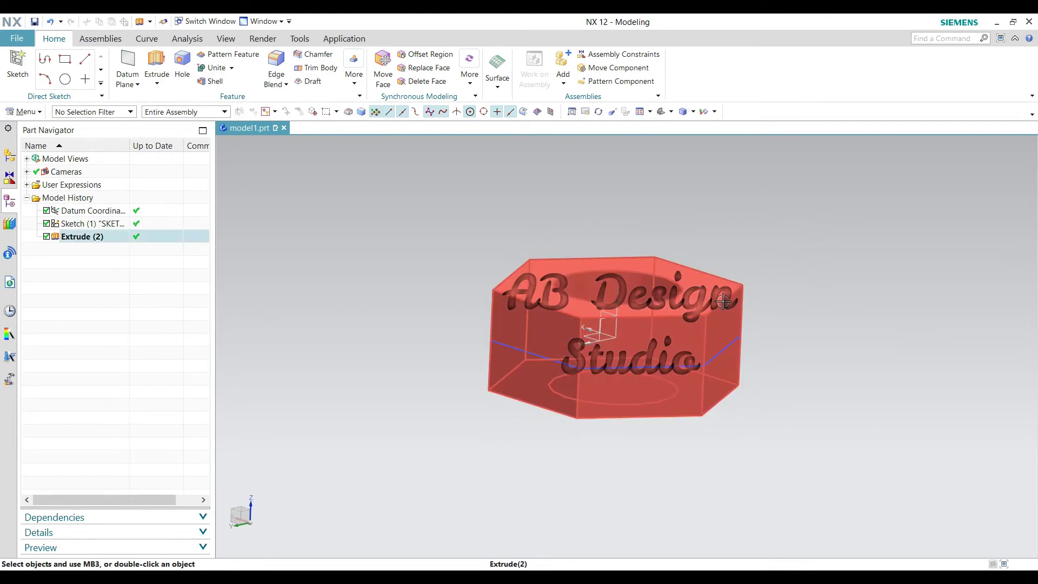
scroll(724, 302, up, 4)
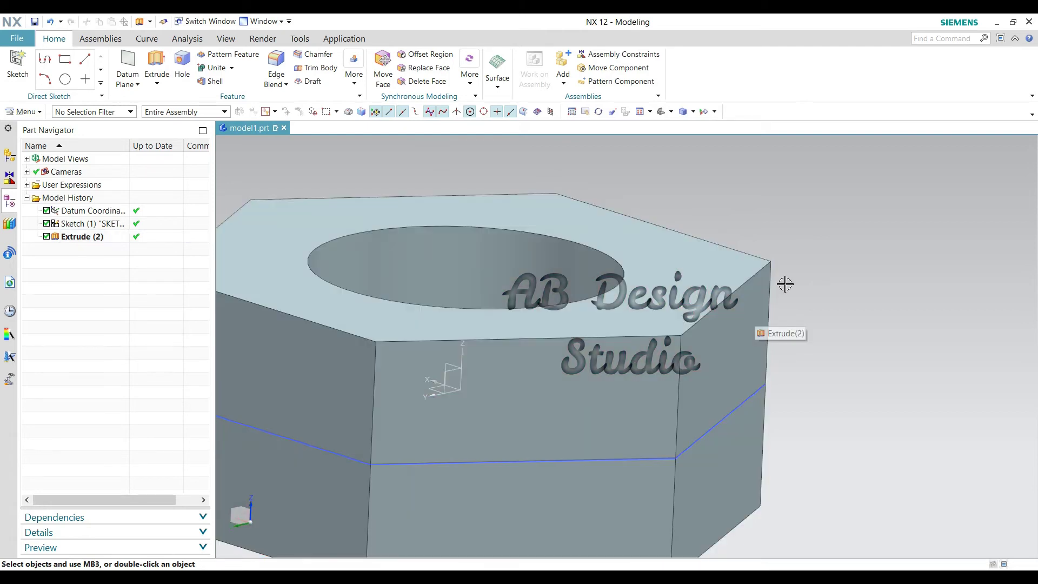
mouse_move(792, 287)
middle_down()
mouse_move(766, 272)
mouse_move(776, 293)
middle_up()
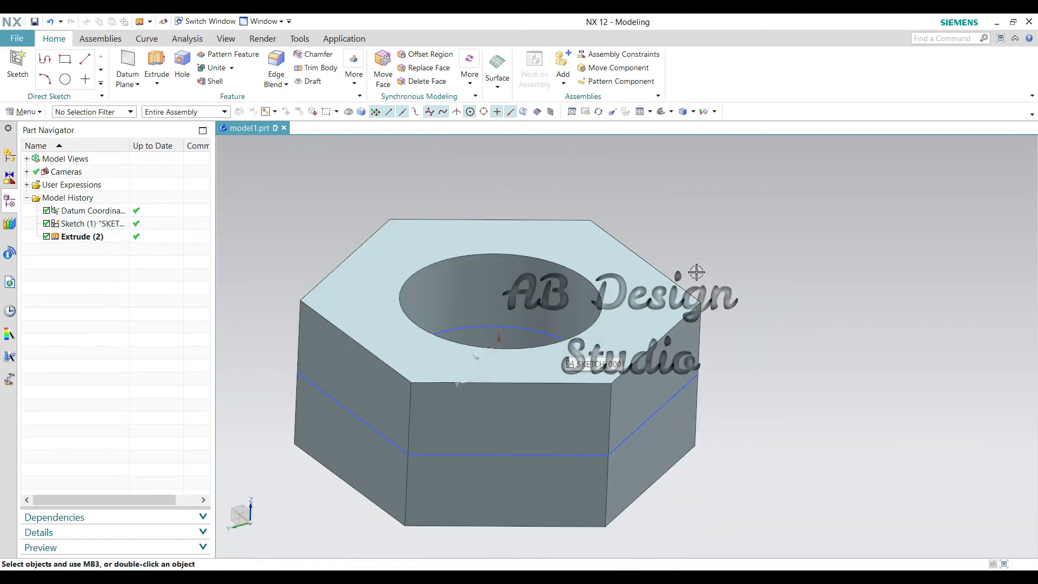
scroll(706, 268, down, 2)
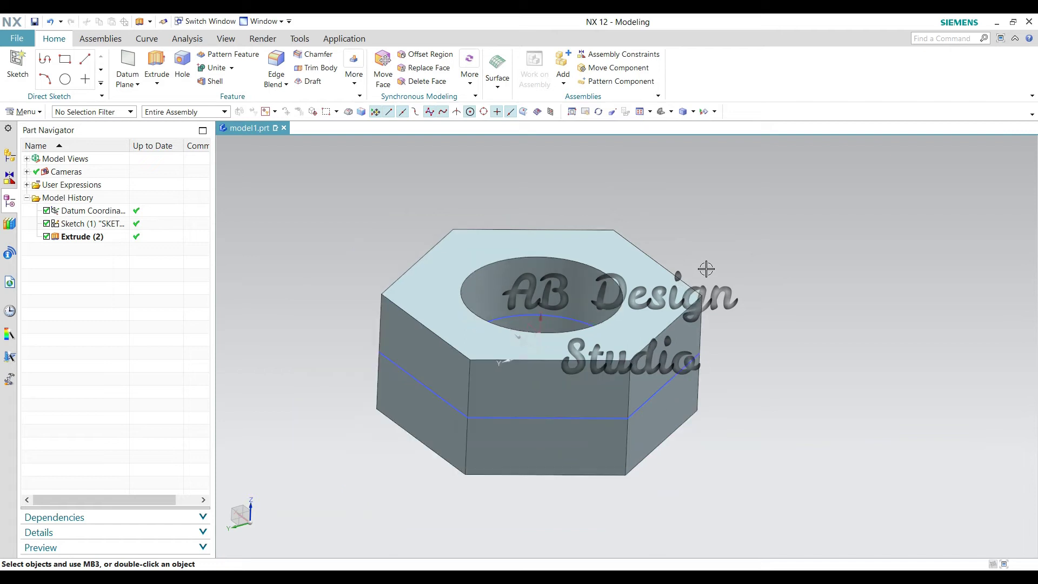
middle_drag(723, 249, 725, 270)
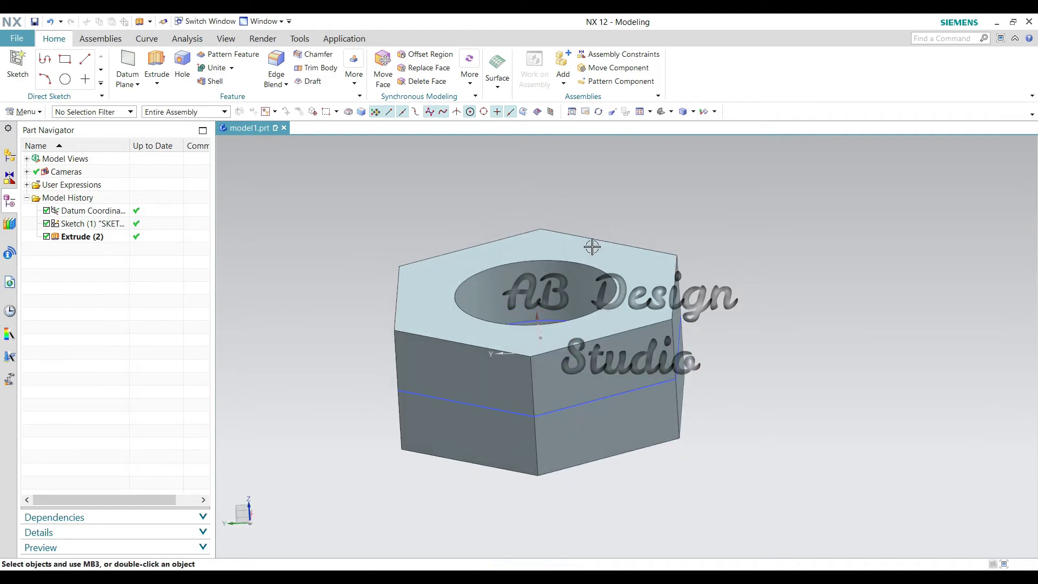
Create a sketch on the XZ plane of the datum coordinate system
click(17, 76)
mouse_move(678, 269)
middle_down()
mouse_move(757, 255)
mouse_move(784, 261)
mouse_move(504, 331)
middle_up()
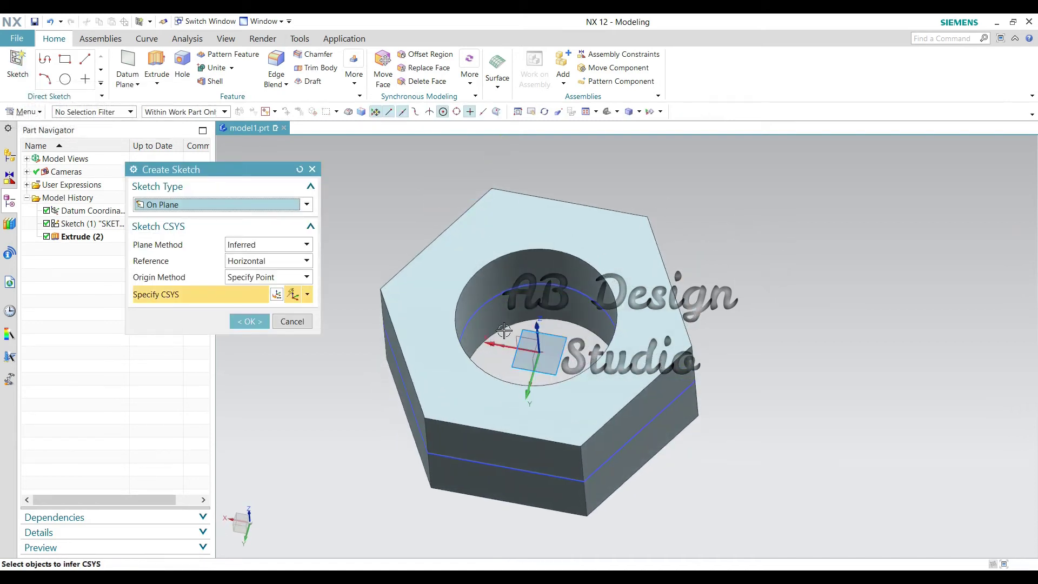
click(520, 336)
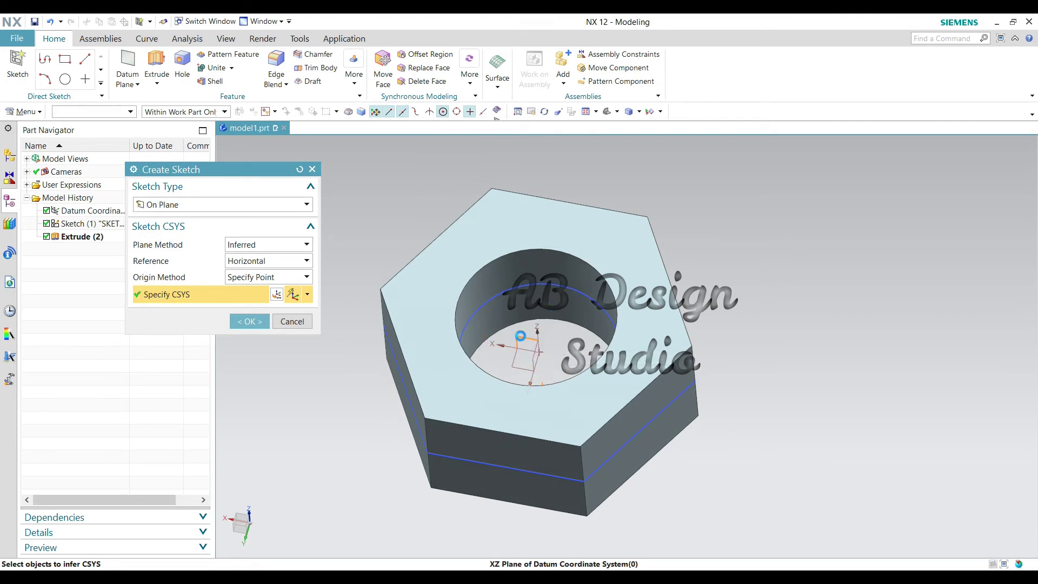
click(250, 320)
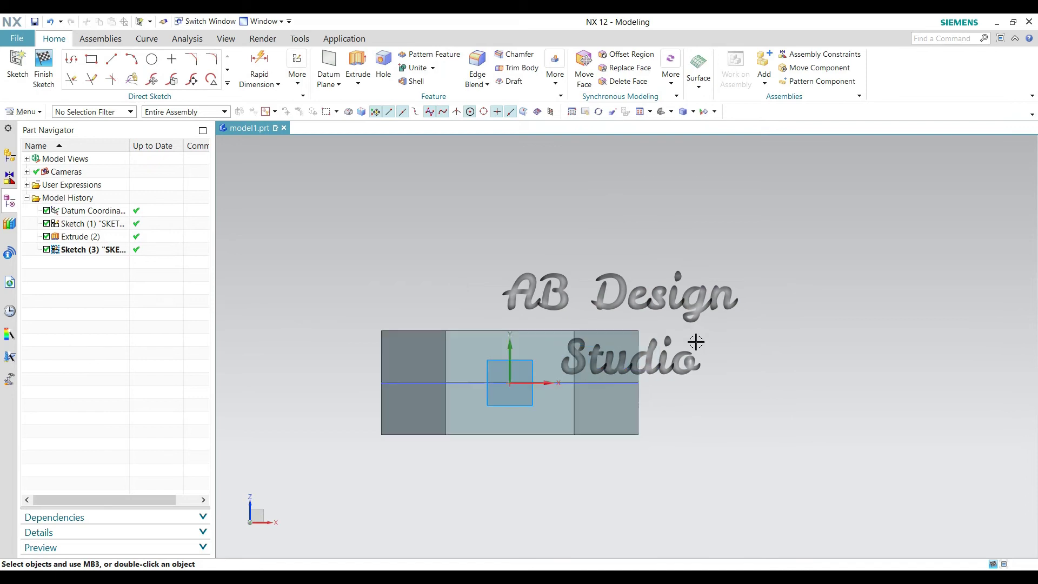
Draw a closed right triangle about 14 mm wide across the nut's upper outer corner, with one horizontal and one vertical side, and adjust its inner vertex
scroll(696, 342, up, 3)
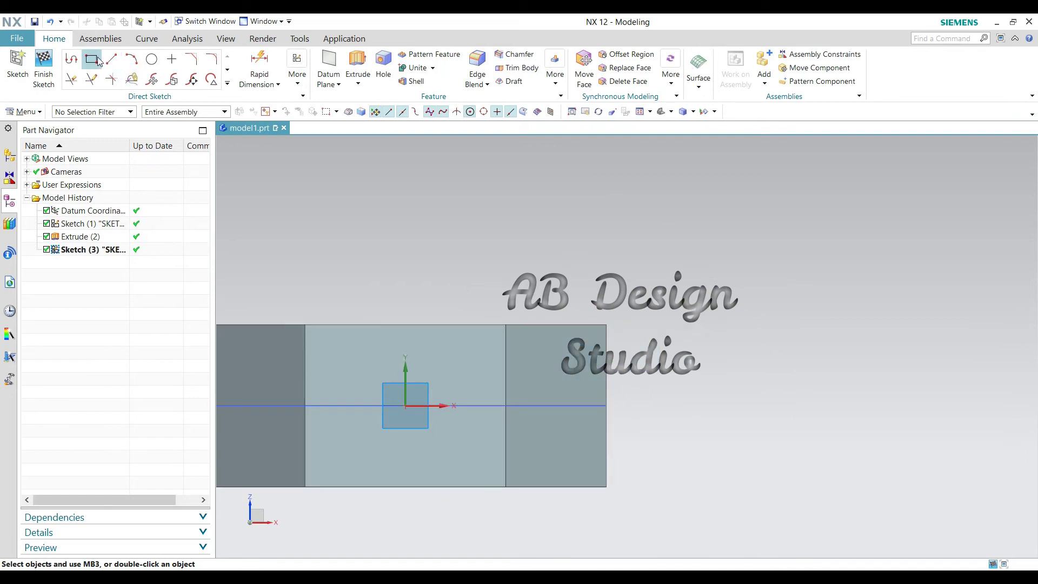
click(72, 58)
click(560, 319)
click(637, 374)
click(632, 319)
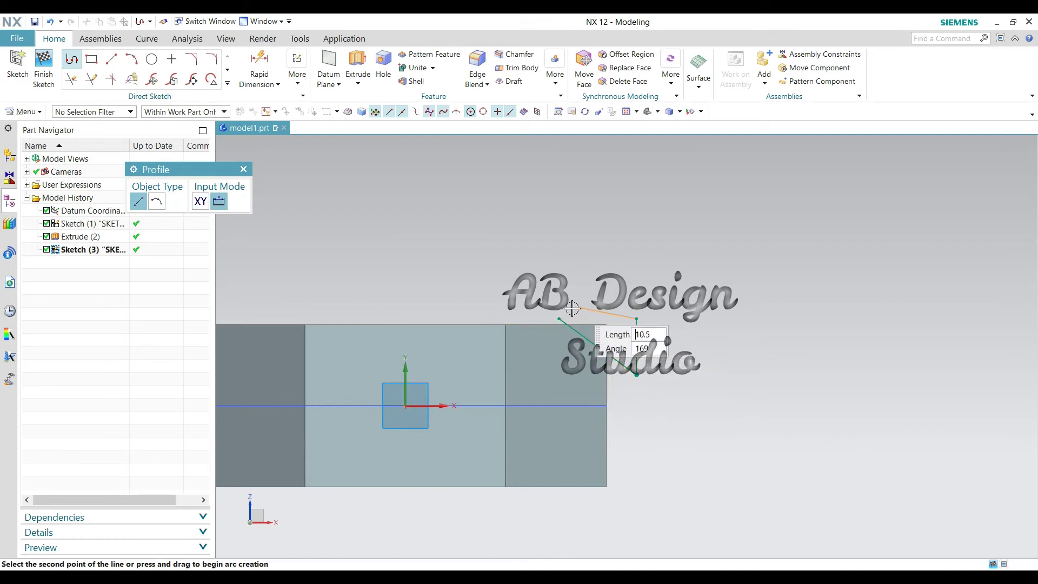
click(556, 319)
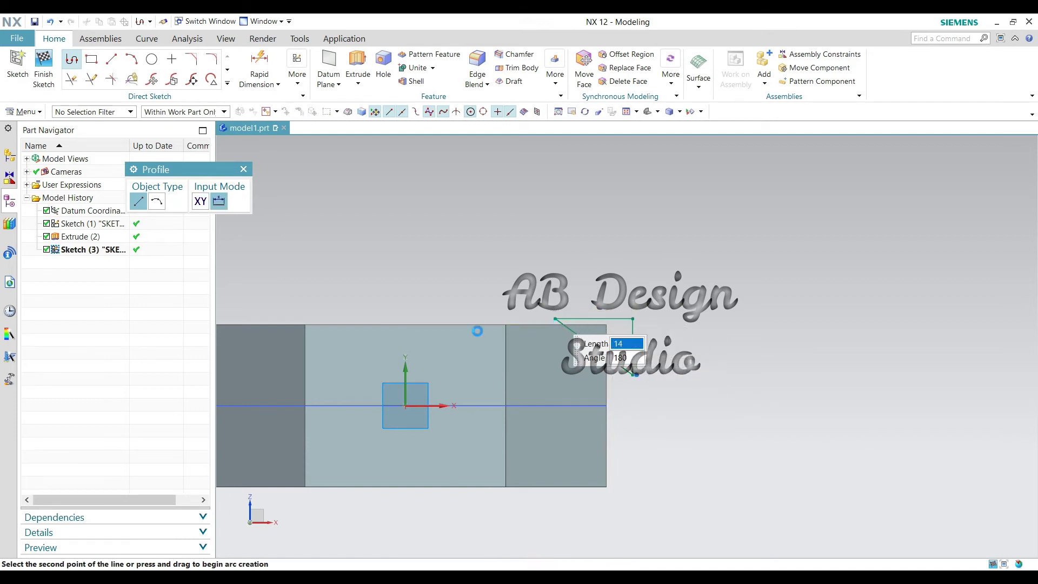
click(243, 169)
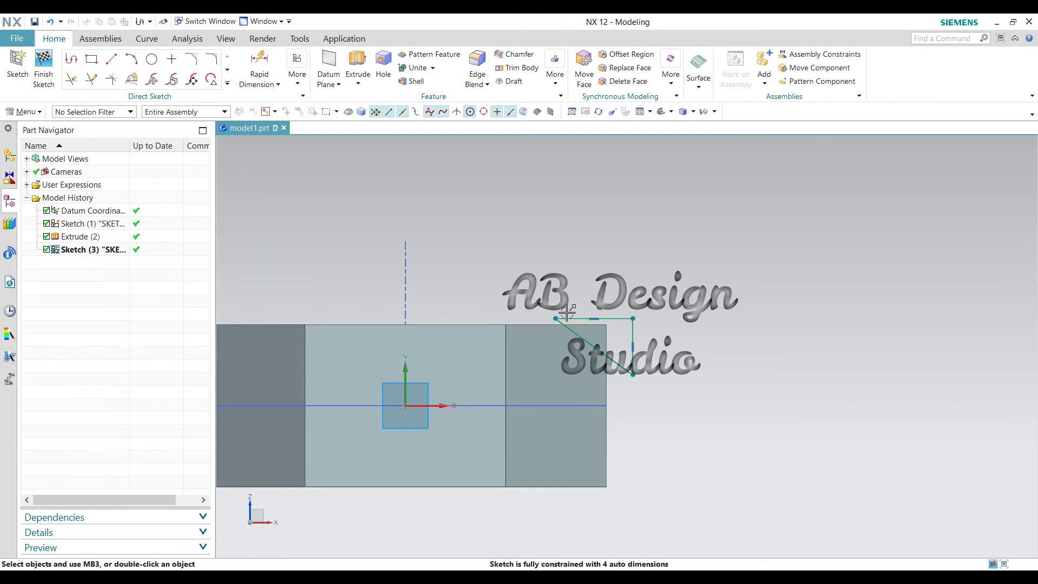
mouse_move(557, 319)
mouse_down()
mouse_move(547, 304)
mouse_move(551, 316)
mouse_up()
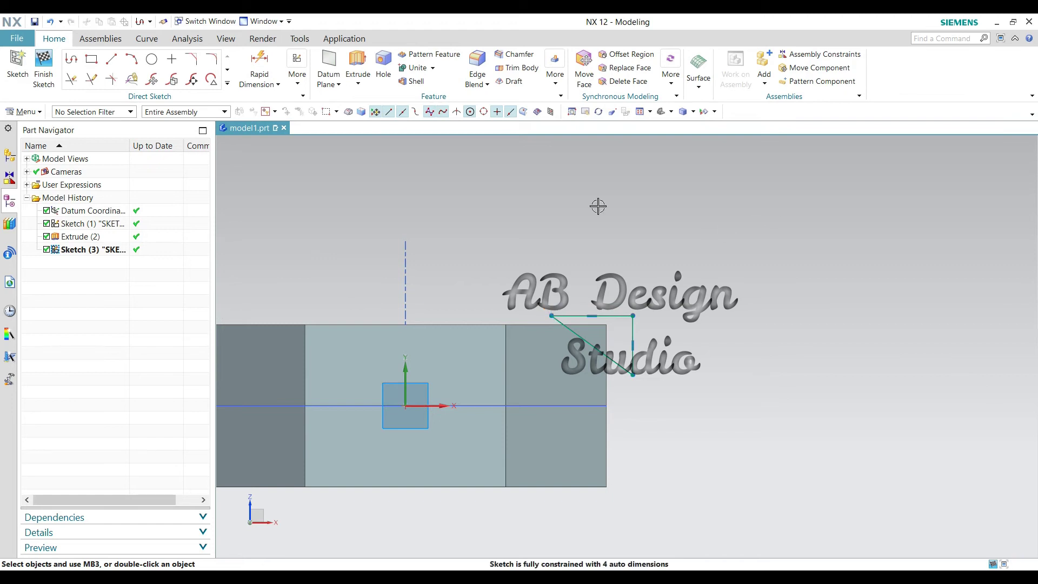
Dimension the angle between the triangle's horizontal and sloped sides at 30 degrees and finish the sketch
click(260, 66)
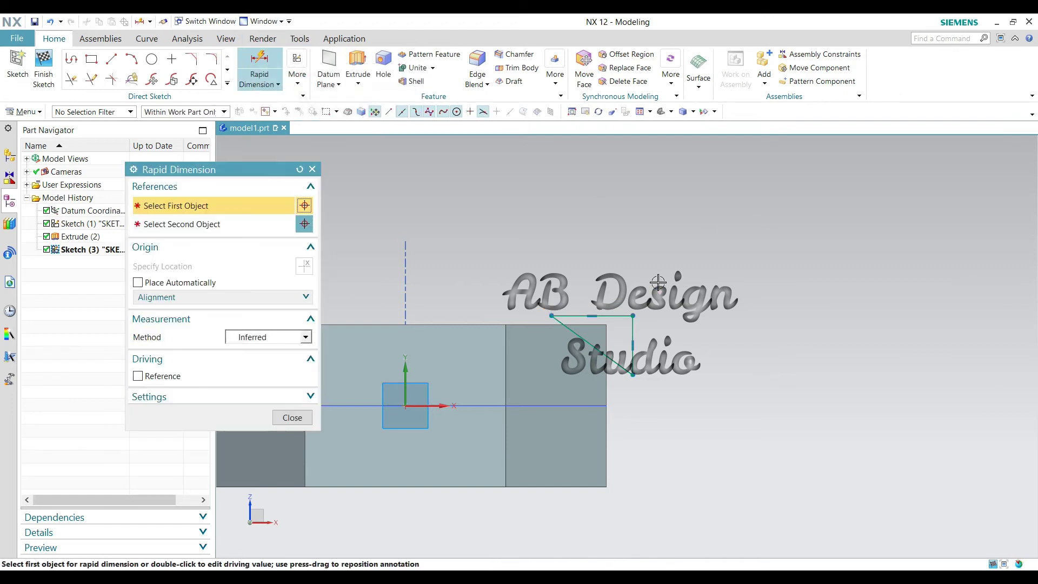
click(574, 317)
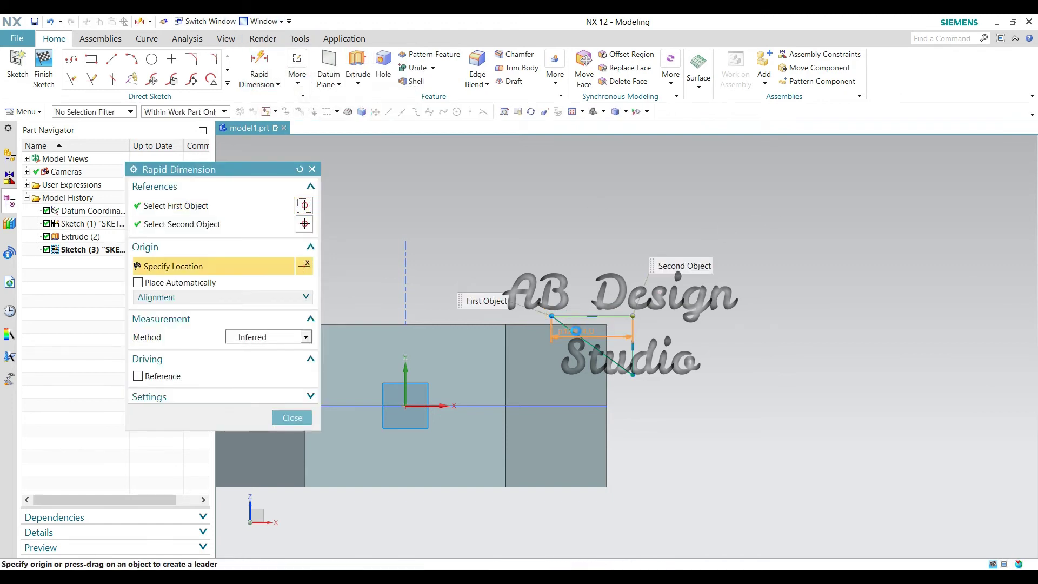
click(676, 333)
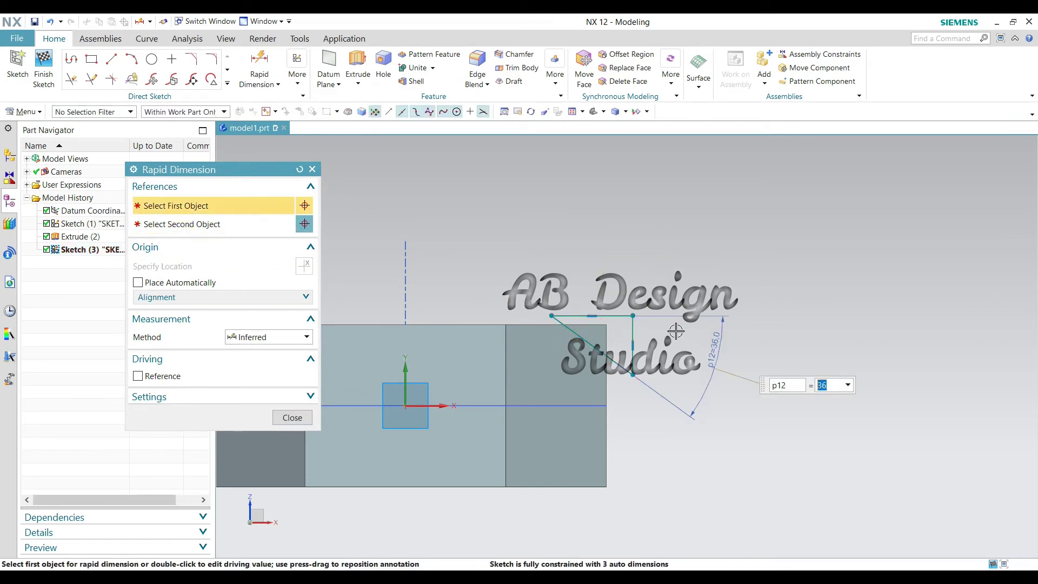
key(Return)
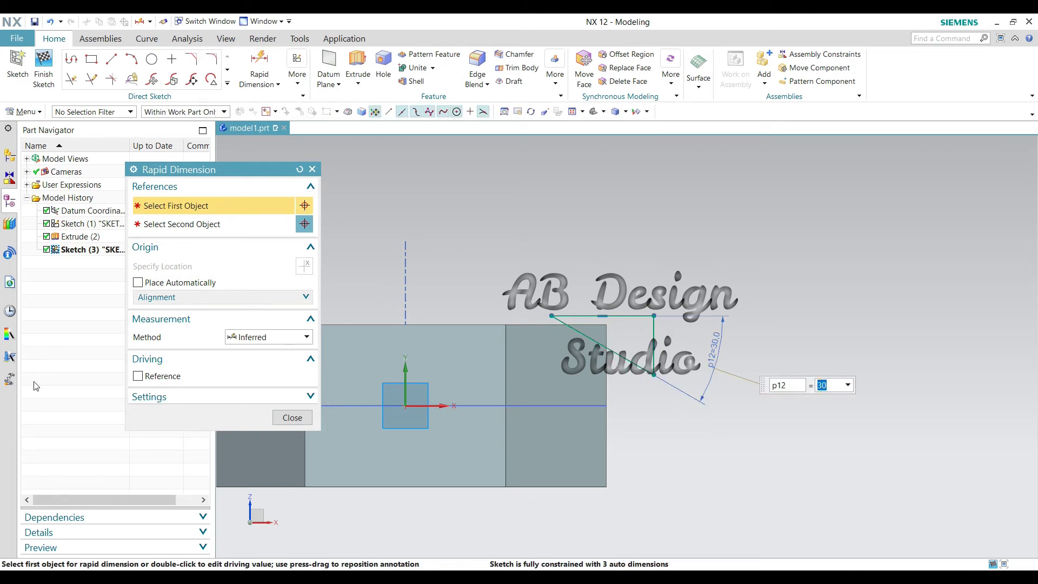
click(292, 418)
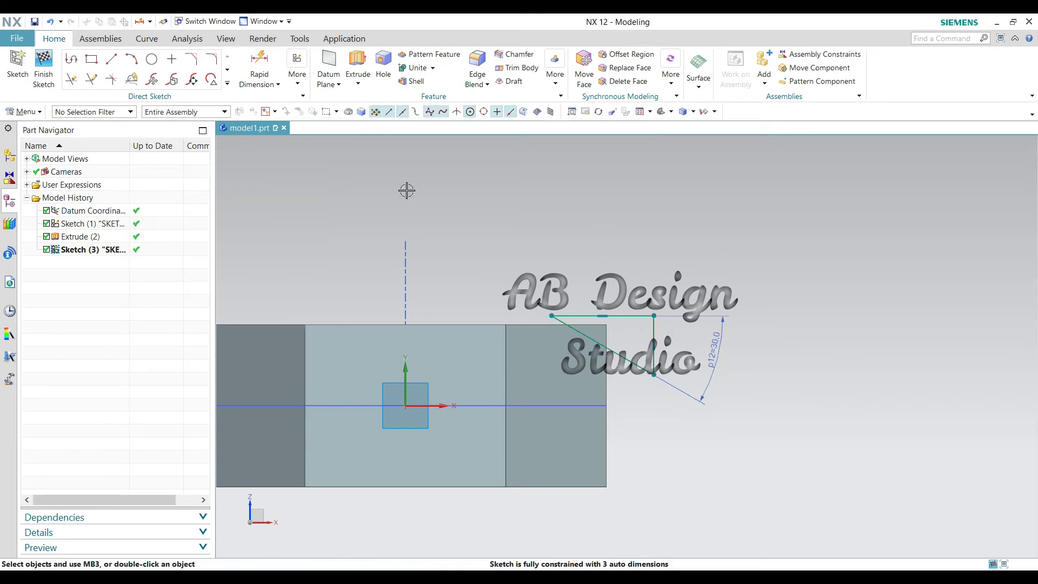
click(43, 68)
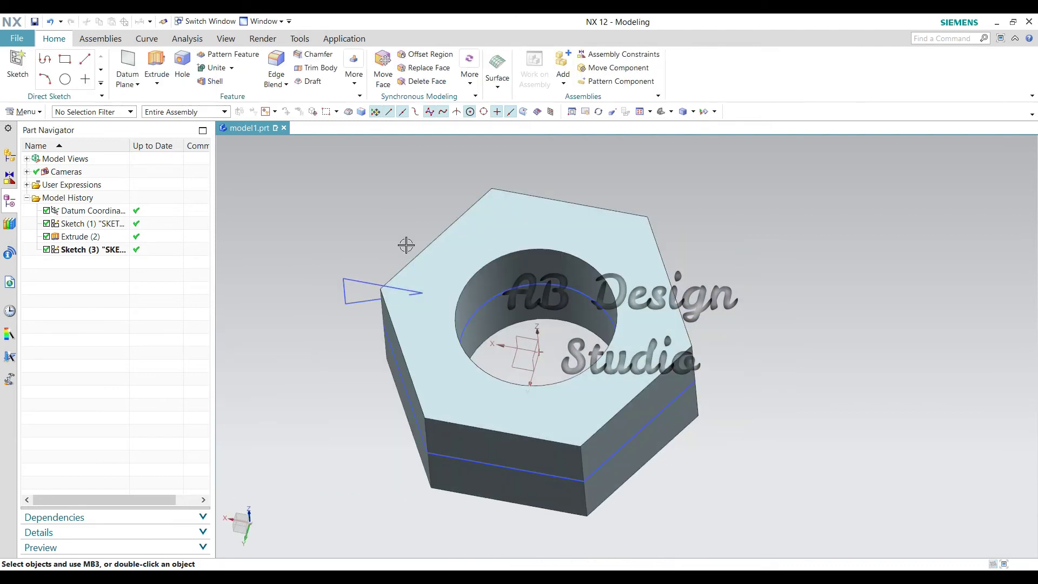
Revolve the triangle 360 degrees about the datum Z axis, subtracting it from the nut's upper corners
middle_drag(613, 290, 758, 288)
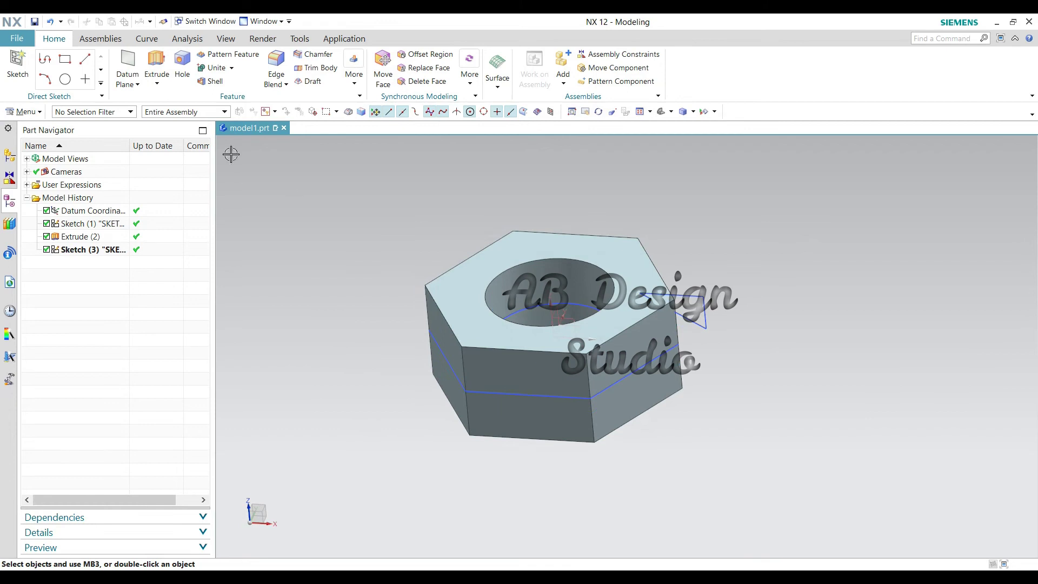
click(164, 89)
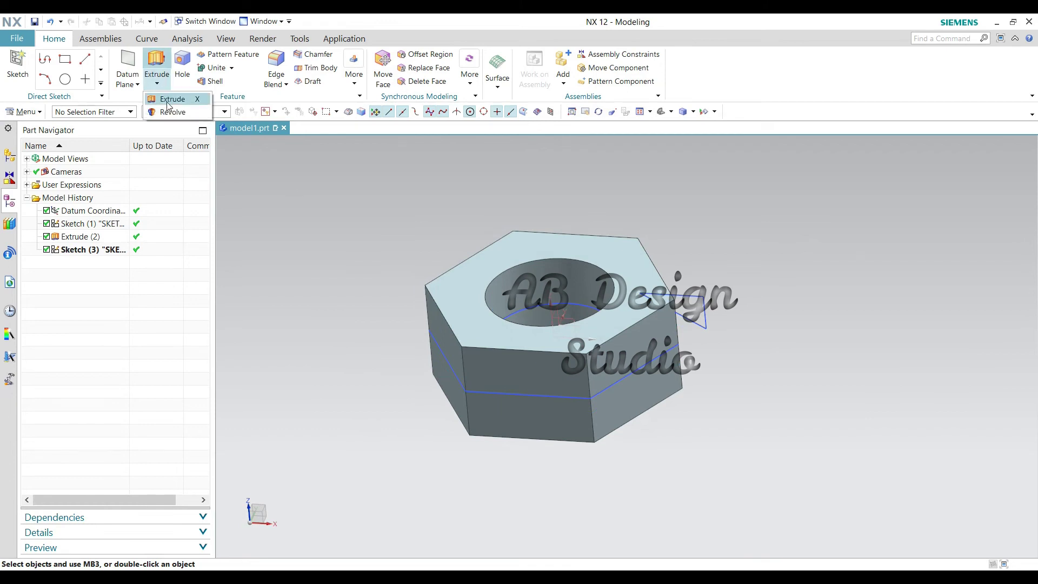
click(172, 112)
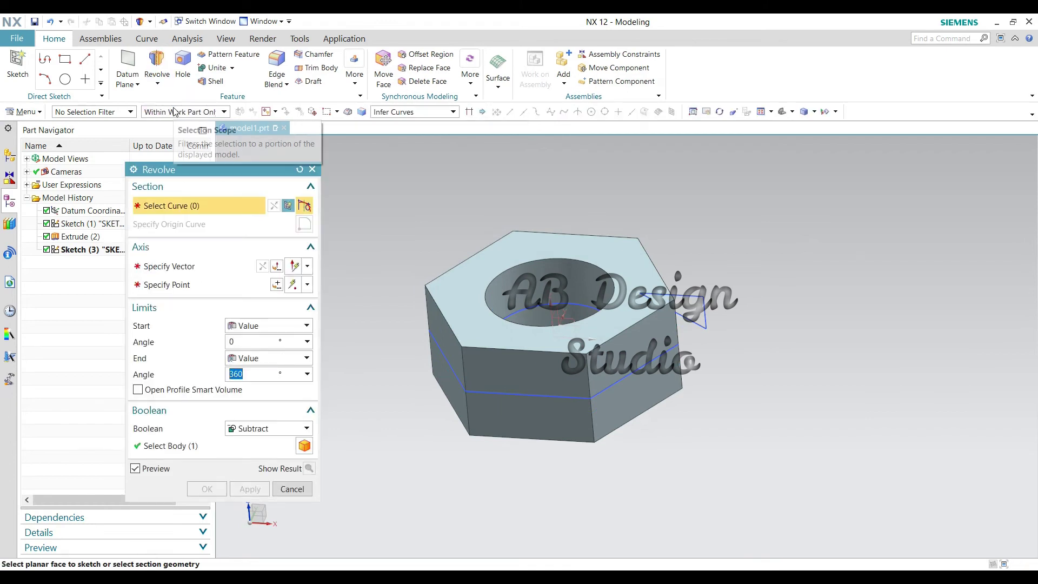
drag(199, 171, 216, 142)
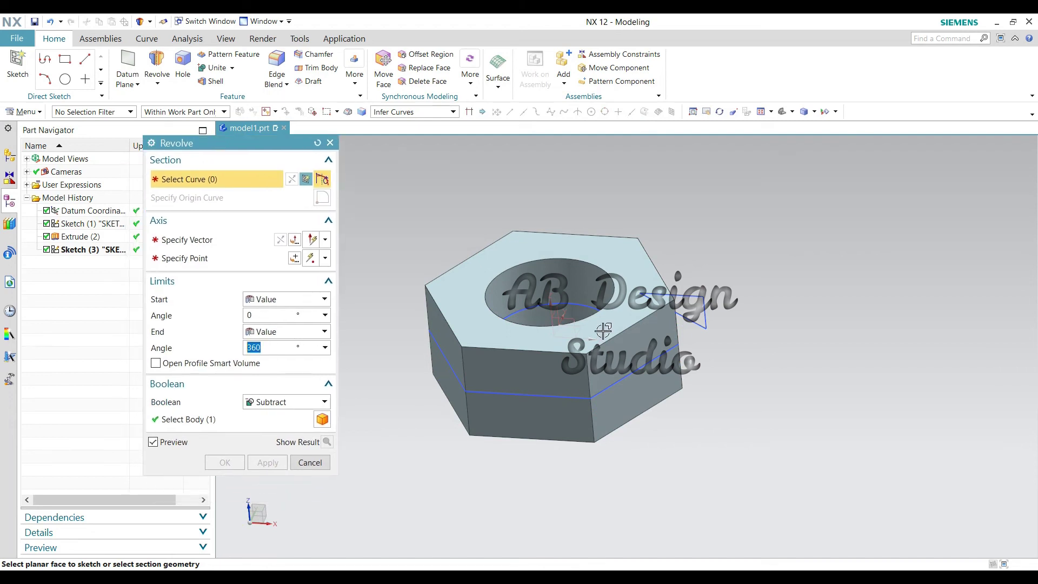
click(693, 330)
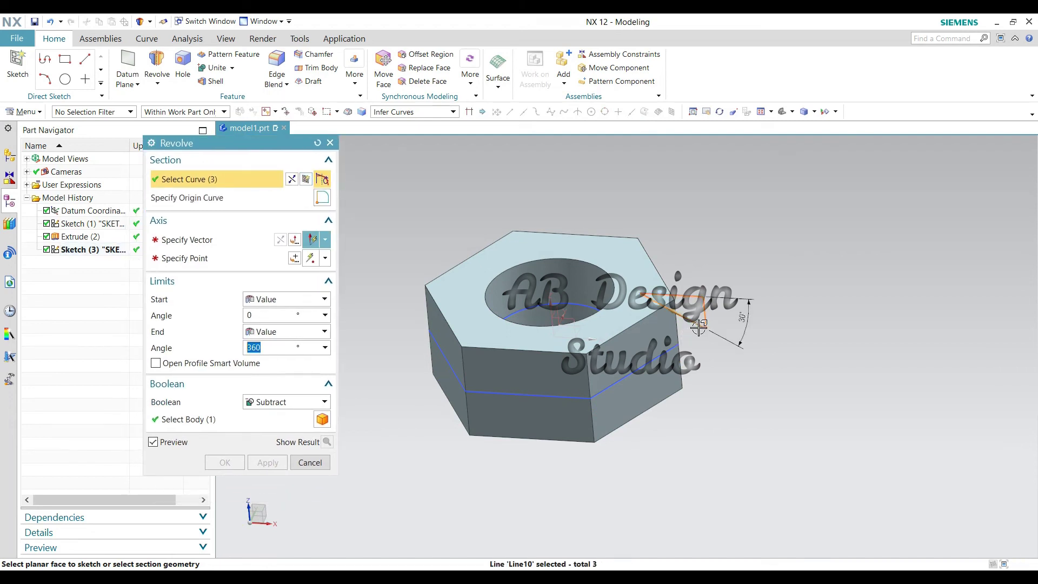
click(217, 238)
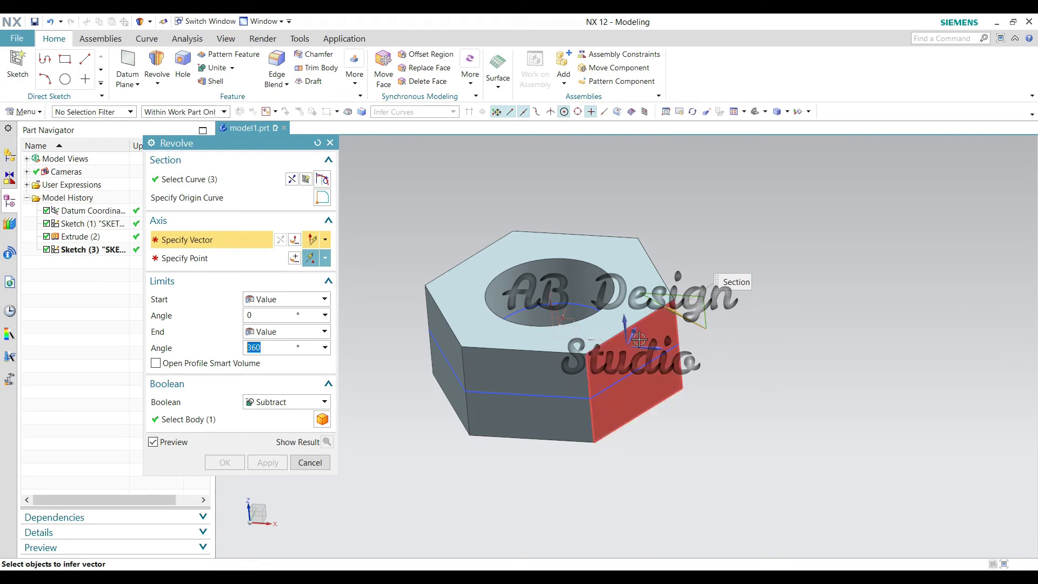
click(551, 297)
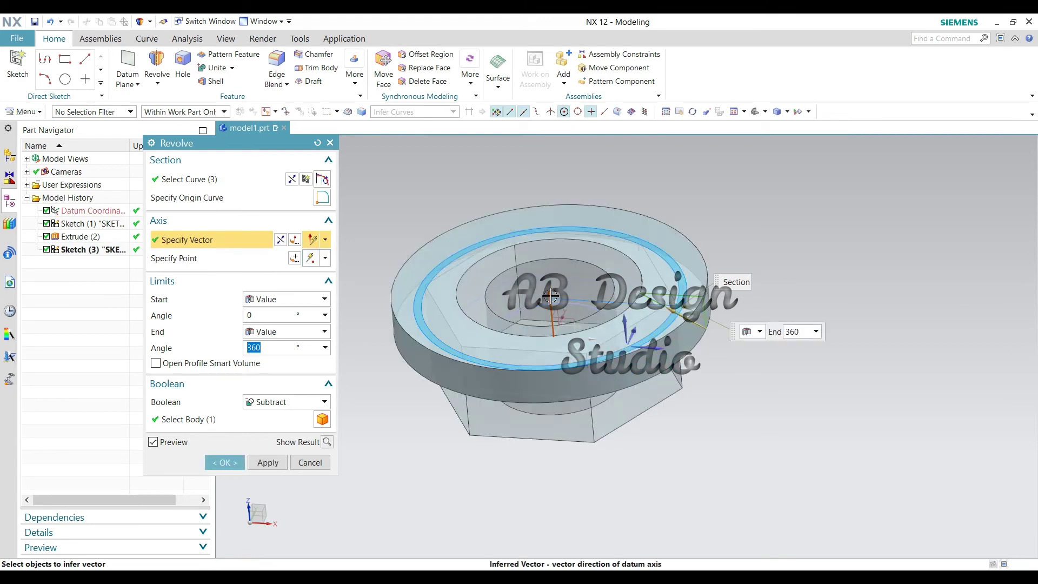
middle_drag(825, 437, 903, 378)
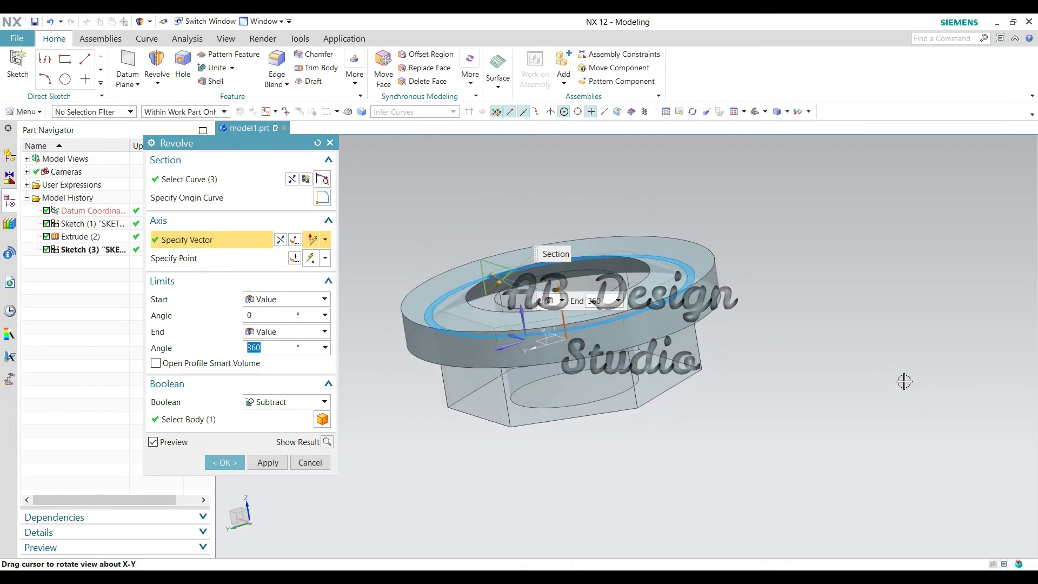
click(327, 442)
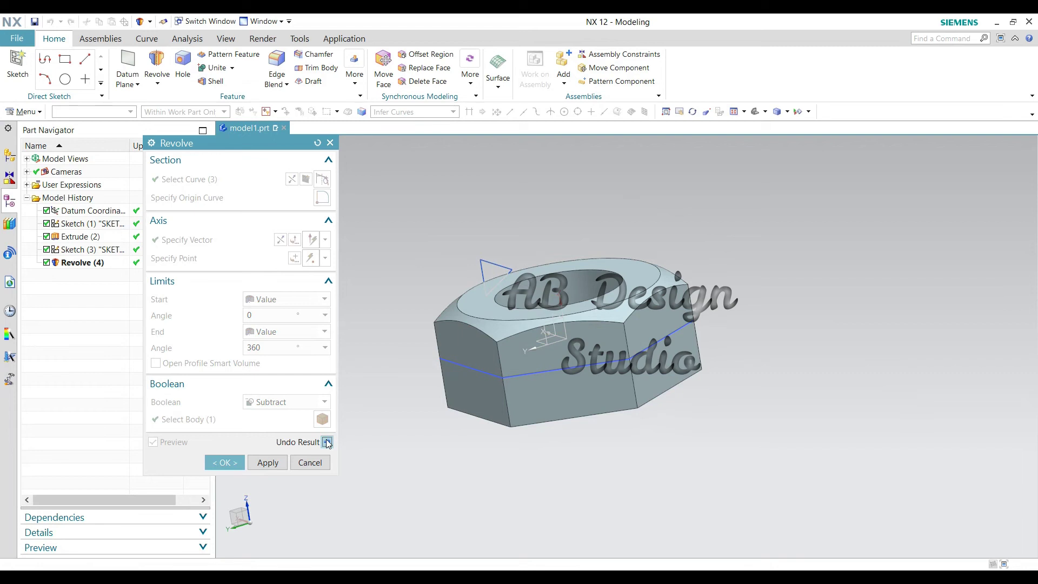
mouse_move(779, 341)
middle_down()
mouse_move(811, 407)
mouse_move(802, 338)
mouse_move(747, 344)
mouse_move(760, 324)
mouse_move(774, 342)
middle_up()
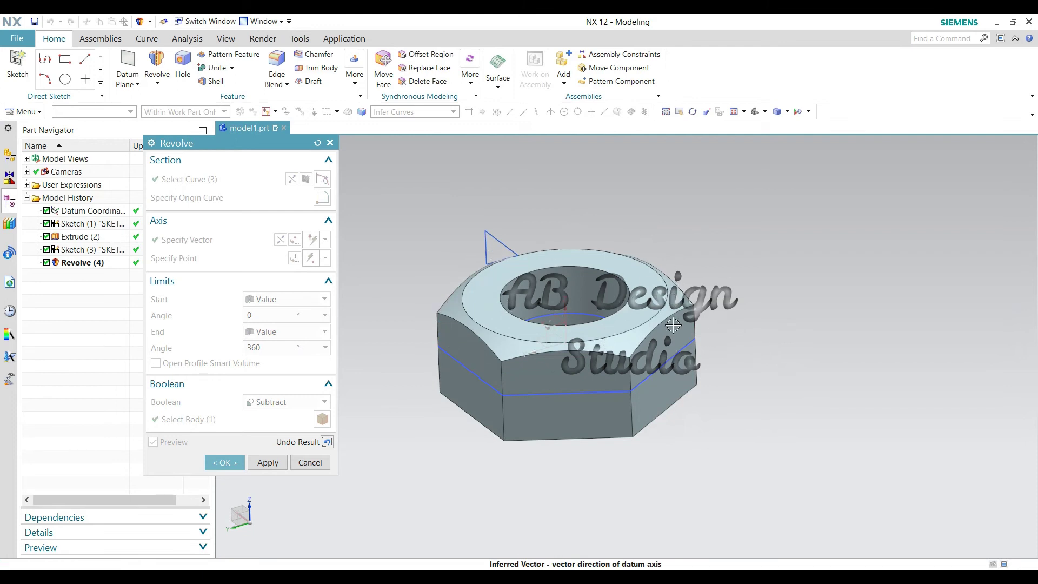
click(232, 463)
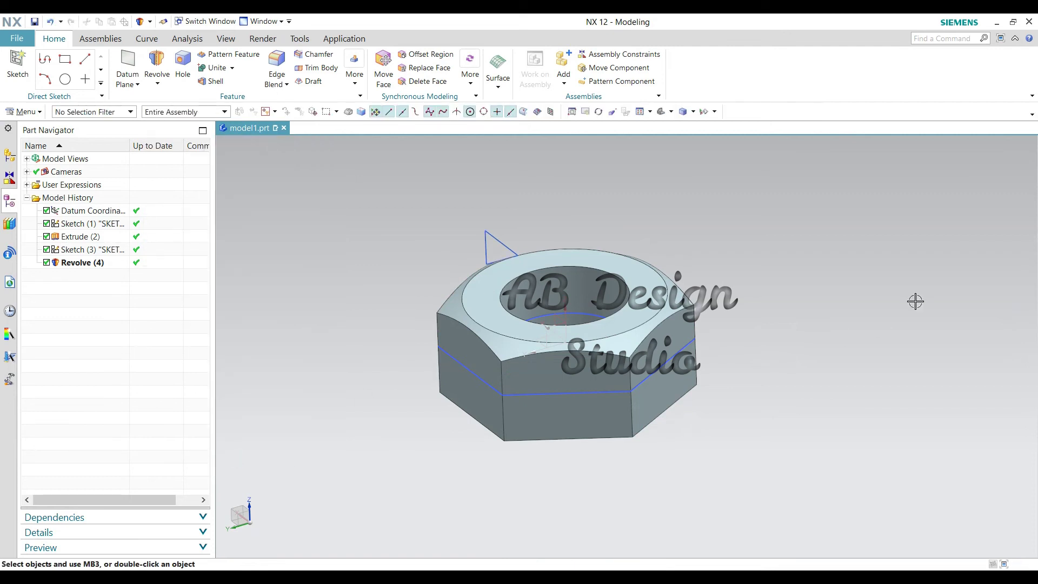
Mirror the revolved corner cut about the XY plane of the datum coordinate system
middle_drag(714, 377, 679, 290)
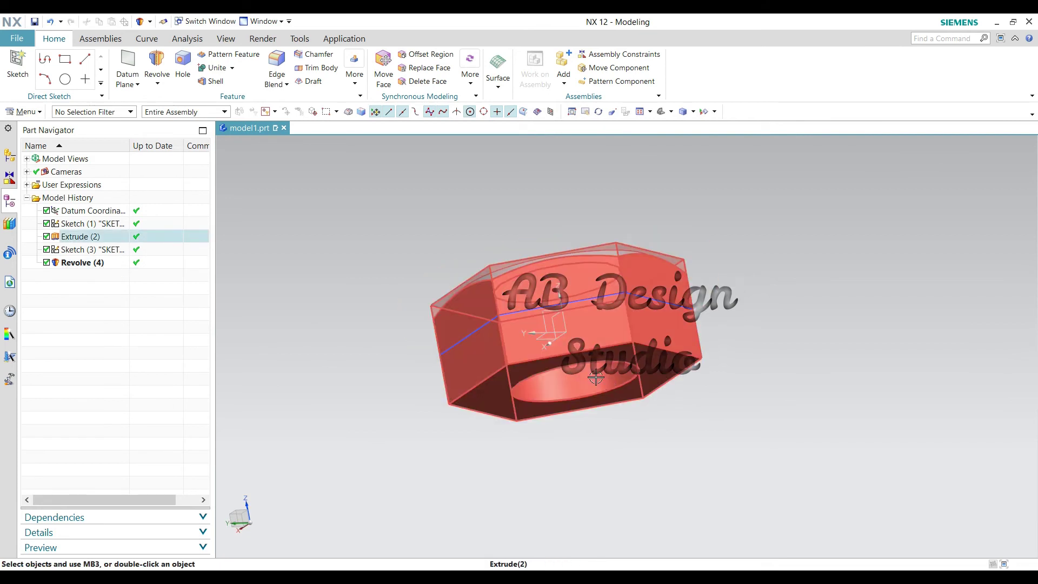
middle_drag(675, 239, 686, 252)
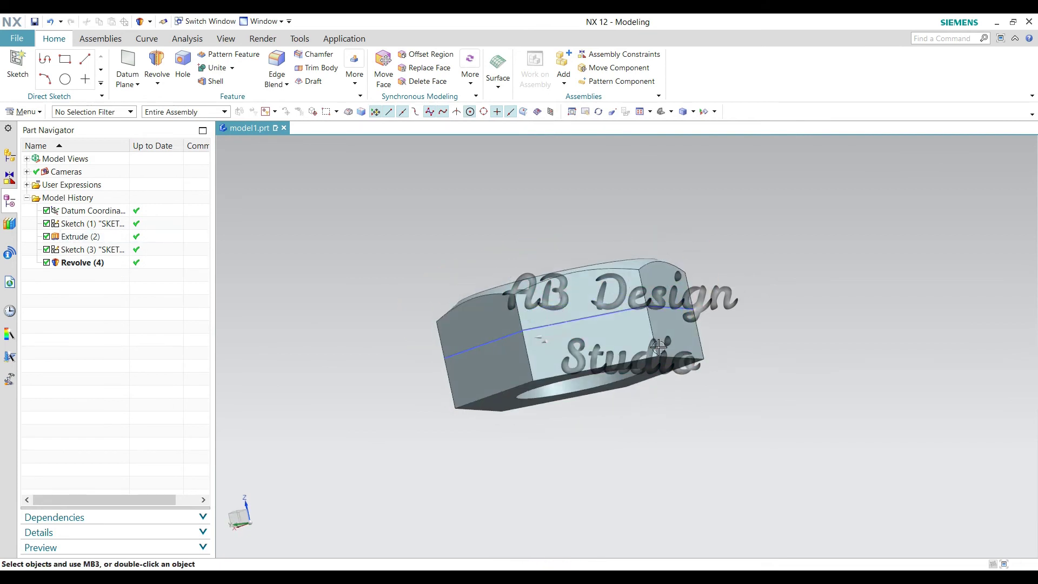
middle_drag(745, 299, 796, 375)
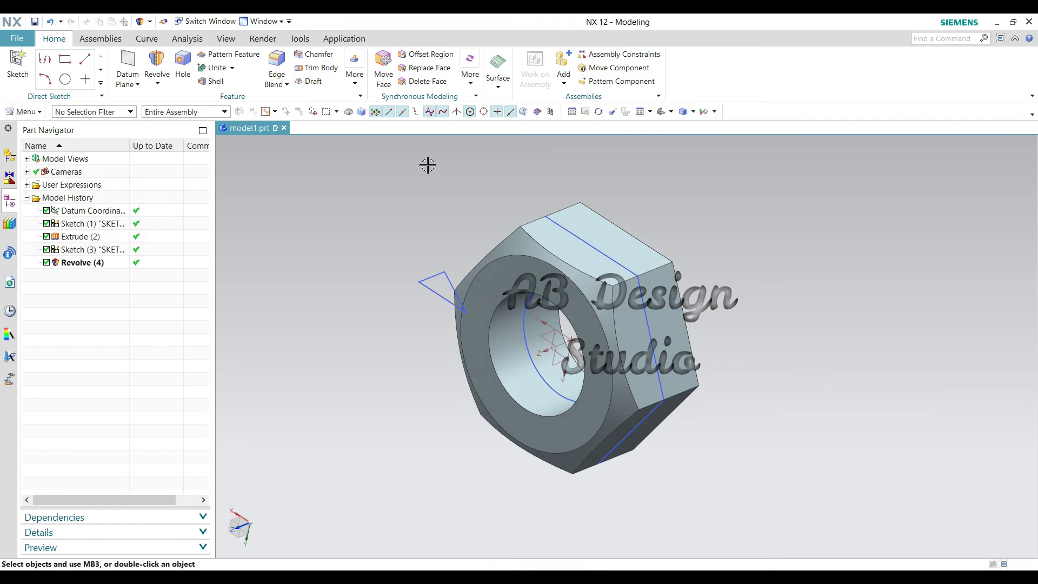
click(356, 84)
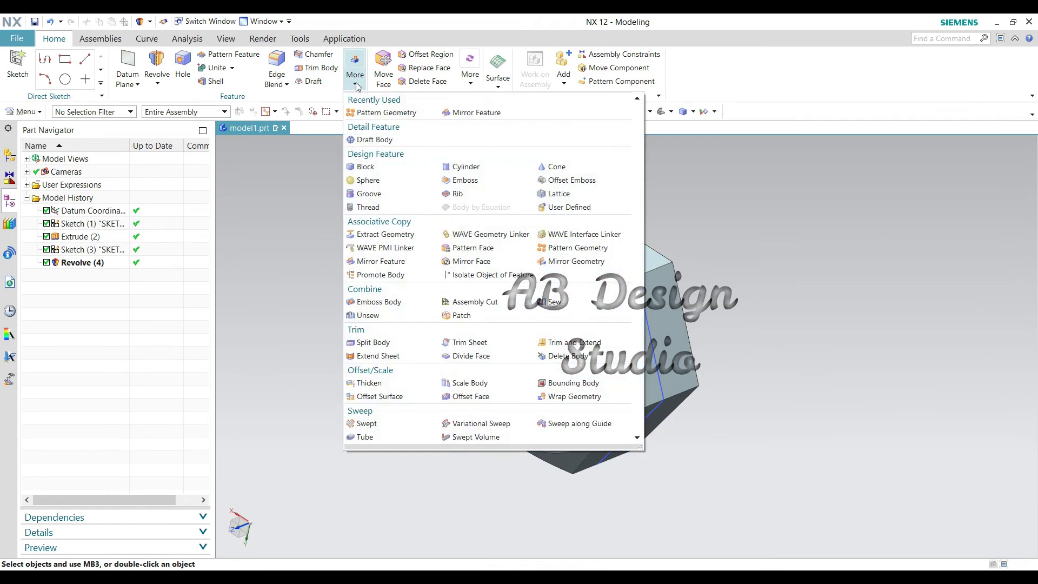
click(473, 114)
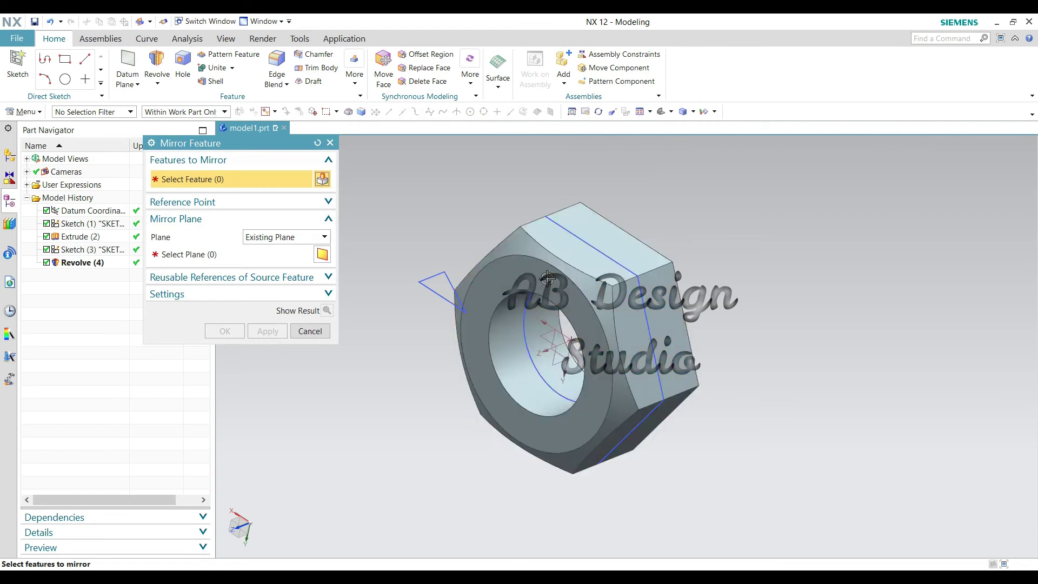
click(529, 245)
click(529, 244)
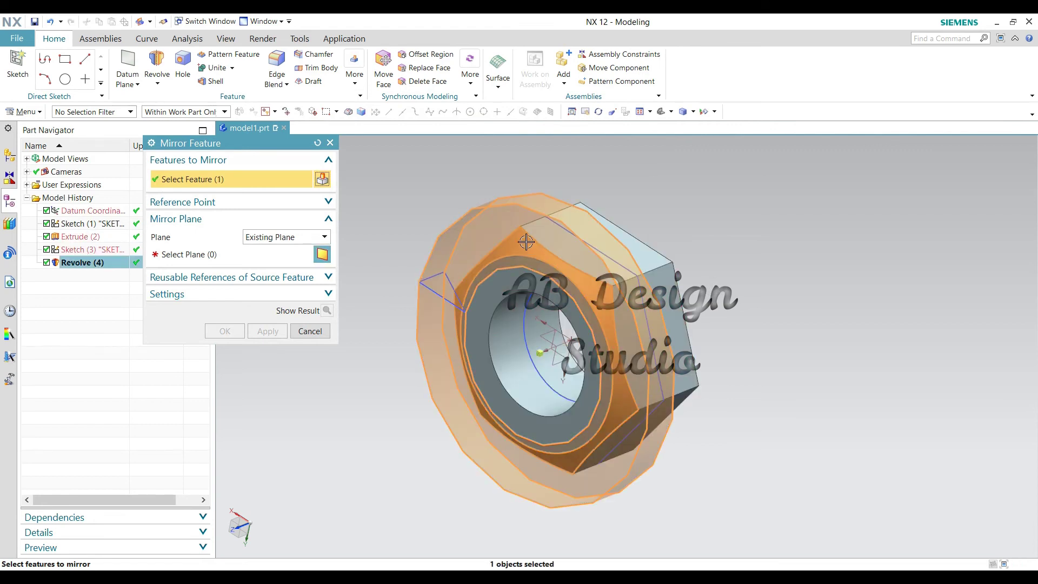
click(218, 255)
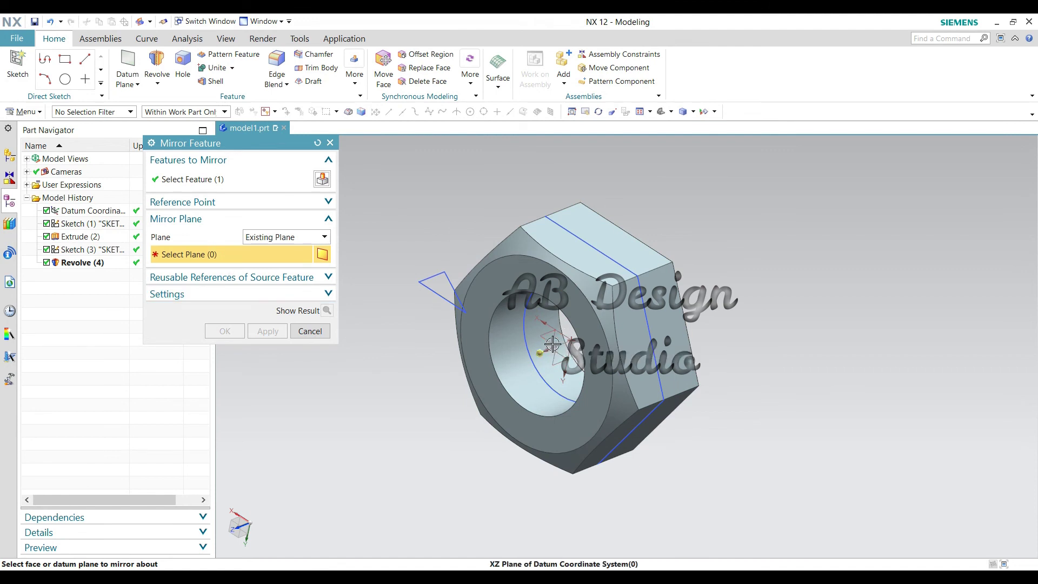
click(554, 339)
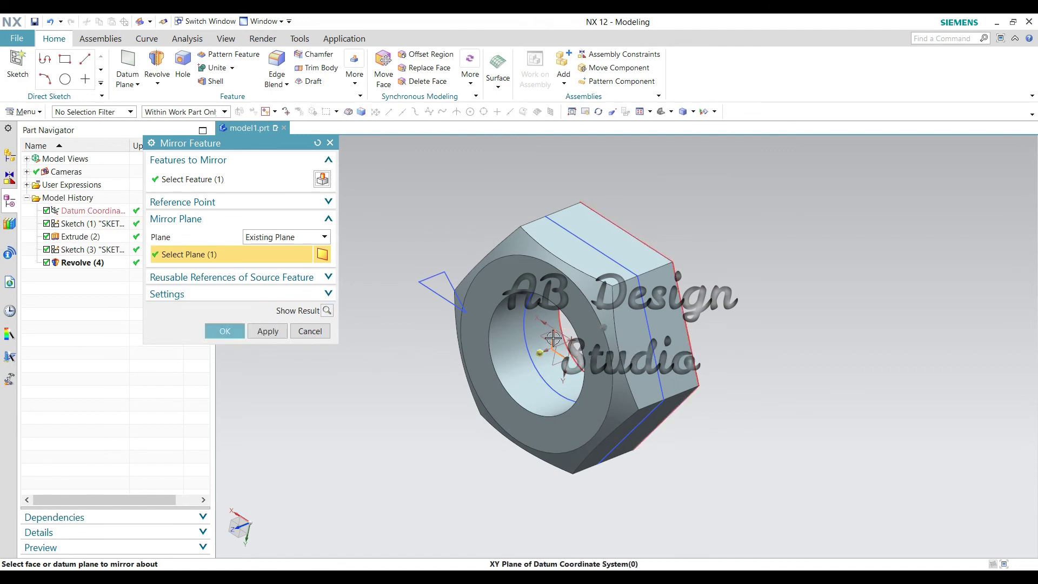
click(216, 334)
Chamfer the bore's upper edge with a symmetric distance of 2 mm
middle_drag(719, 332, 643, 372)
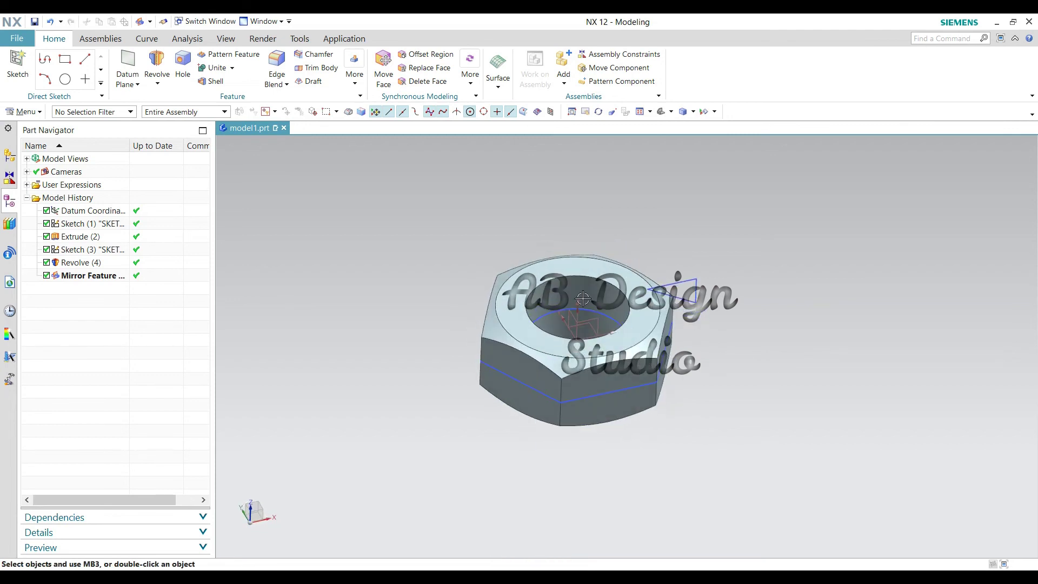
scroll(573, 273, up, 5)
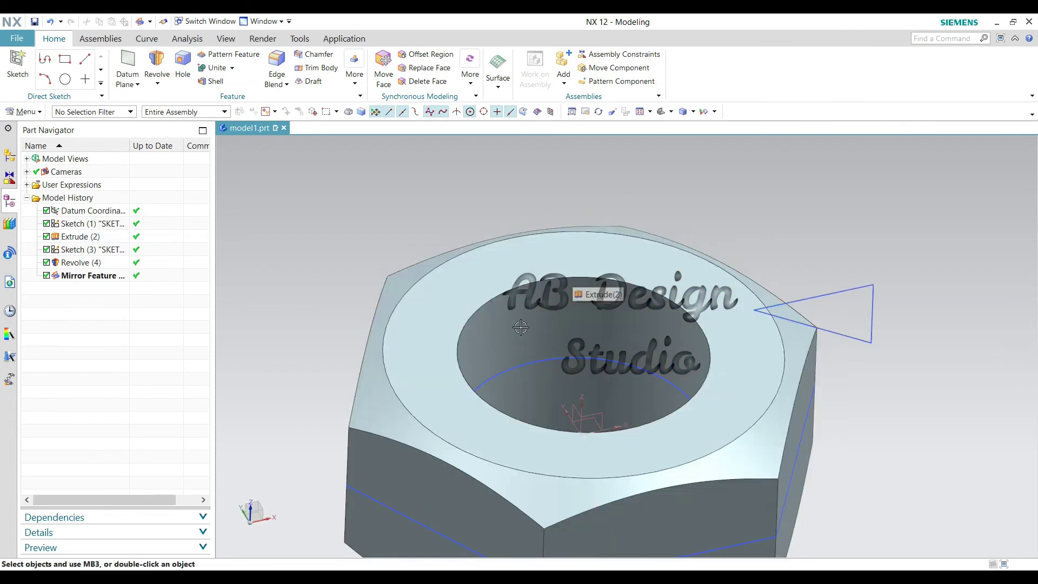
click(317, 53)
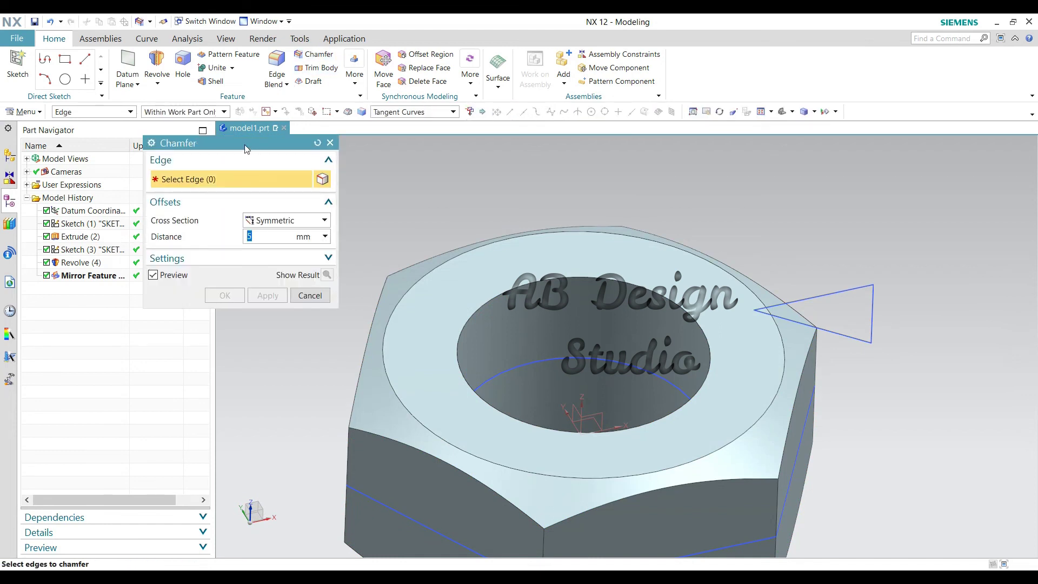
click(510, 288)
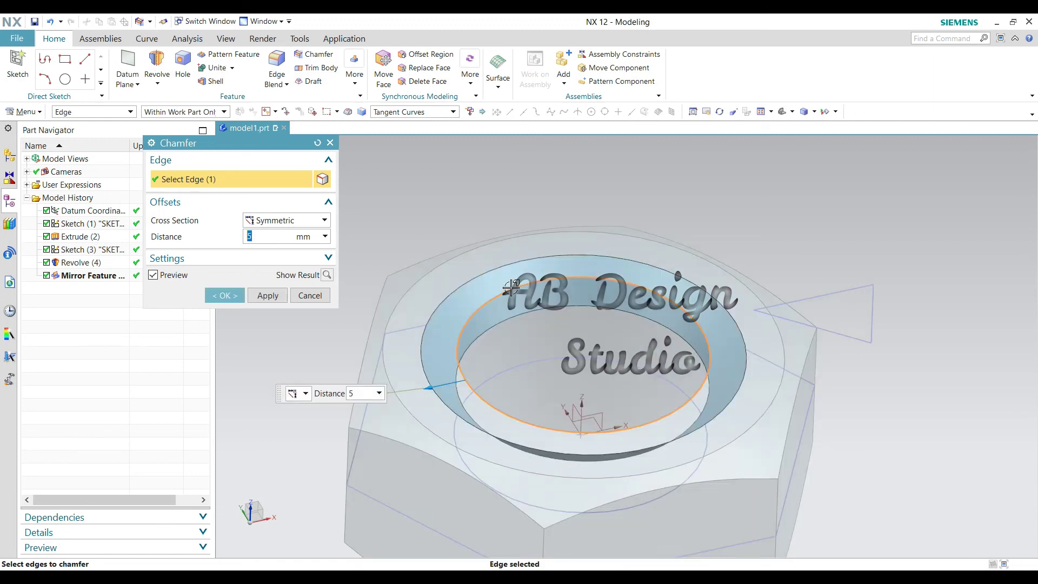
text(2)
key(Return)
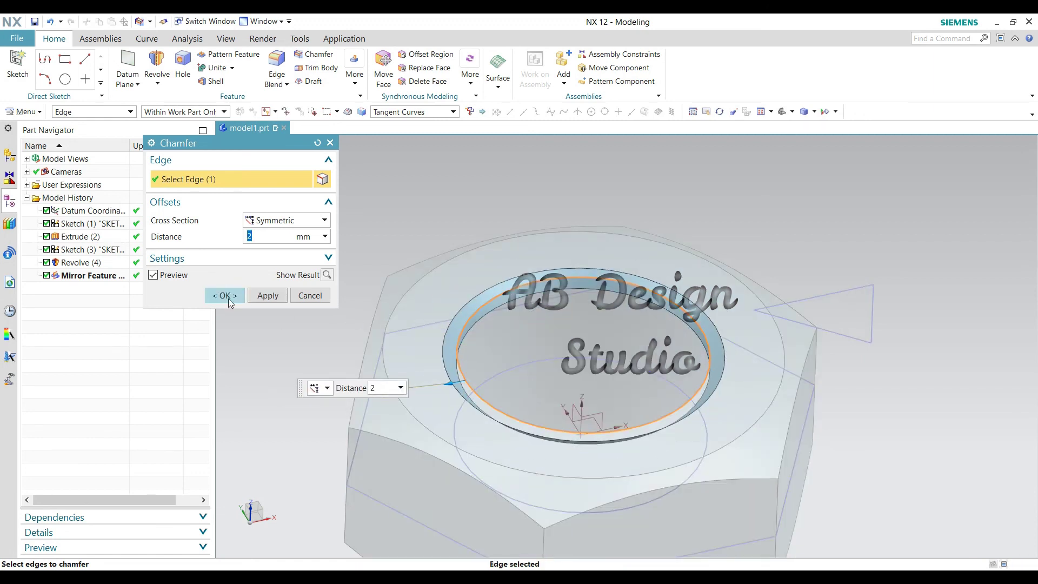
middle_click(598, 249)
Chamfer the bore's edge on the opposite face with the same symmetric 2 mm distance
middle_drag(598, 249, 784, 427)
click(314, 54)
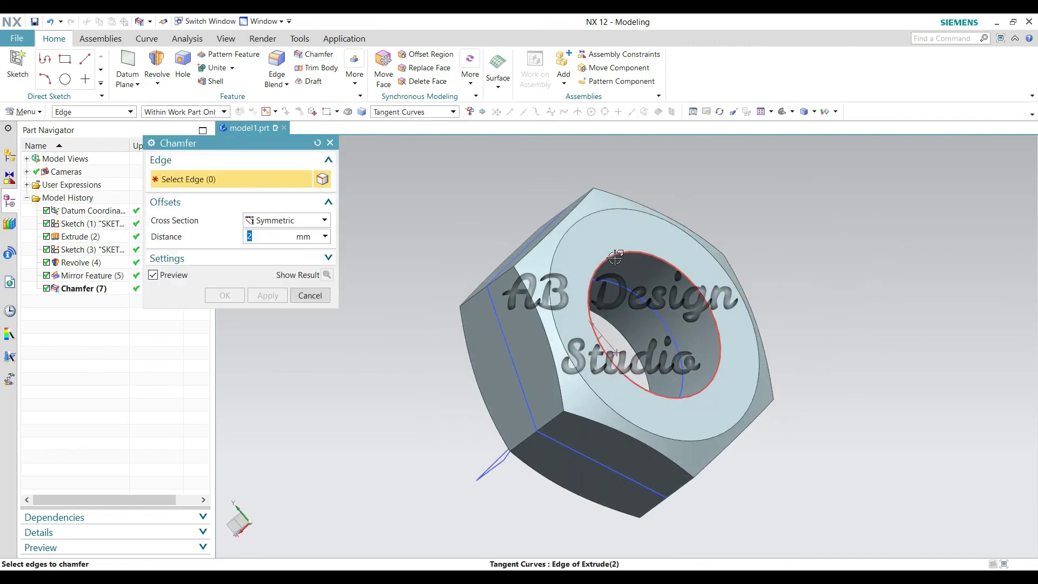
click(615, 258)
click(225, 295)
Hide all sketches, datums and points so that only the nut body is displayed
middle_drag(732, 209, 756, 292)
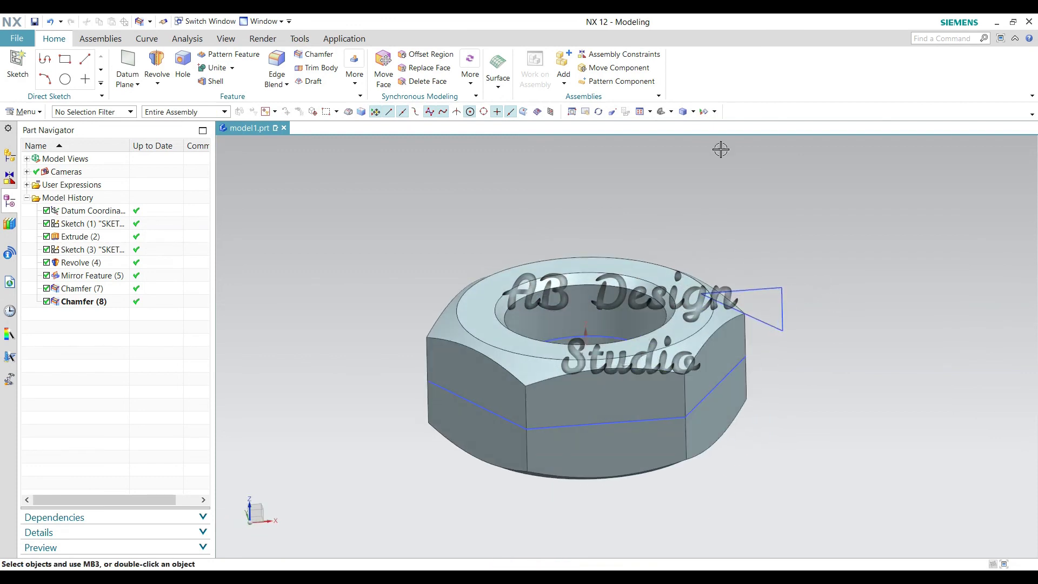
click(715, 113)
click(725, 133)
click(301, 239)
click(302, 253)
click(301, 279)
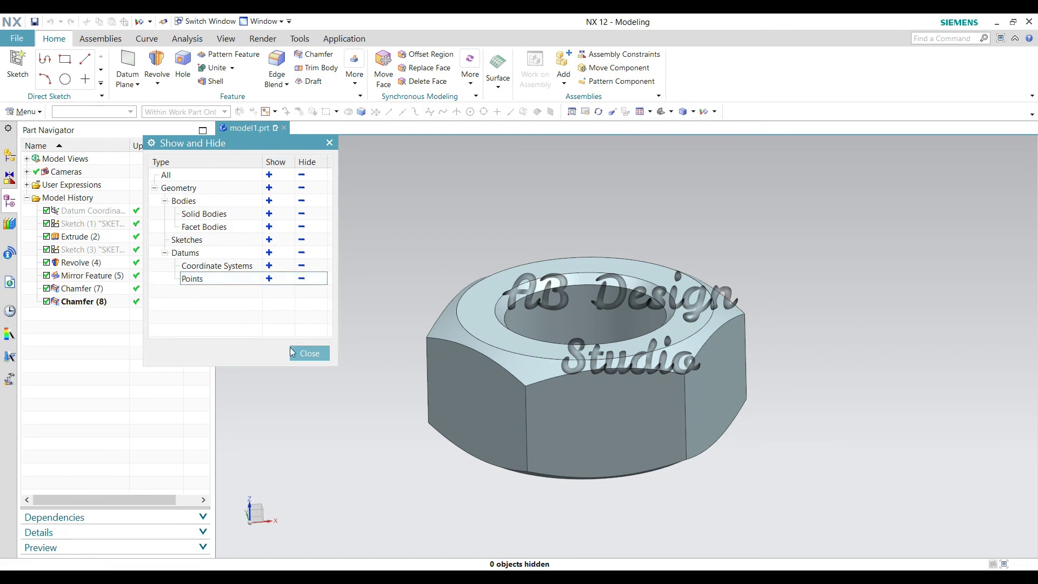
click(303, 354)
Set the nut's rendering style to Studio
middle_drag(308, 359, 676, 141)
click(694, 111)
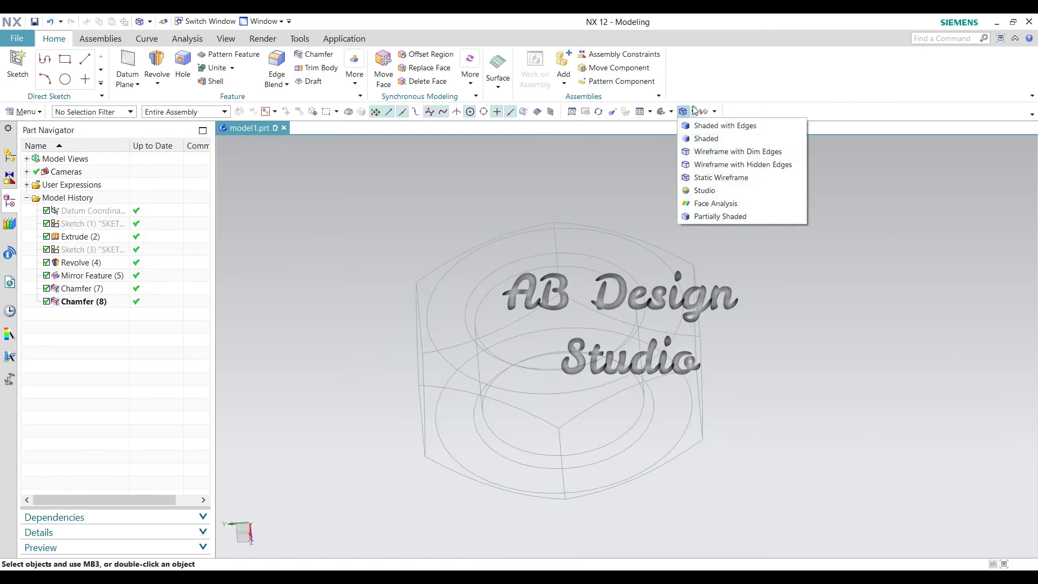
click(706, 189)
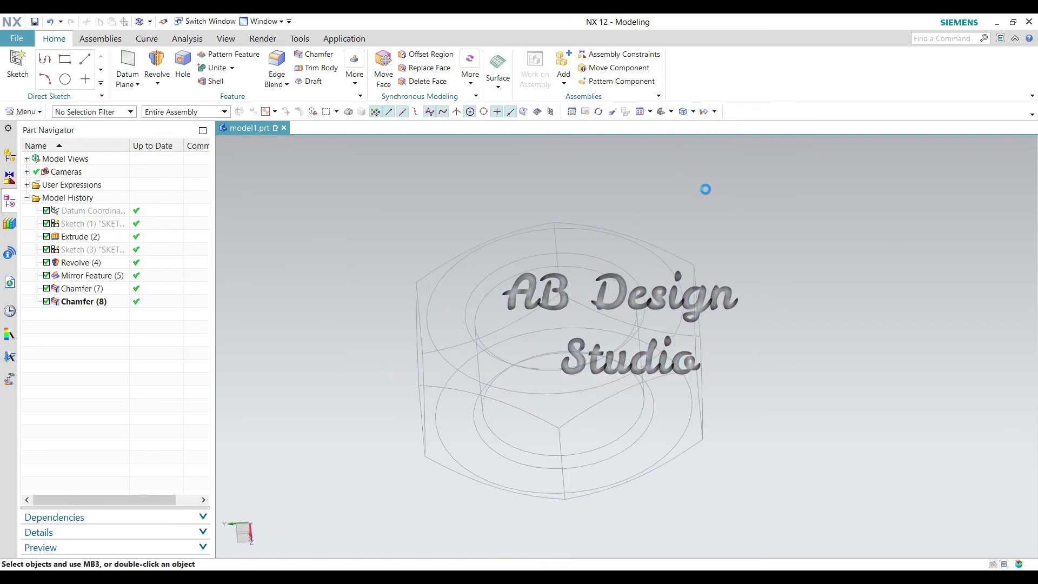
Change the nut body's display color to the golden orange-brown shade from the Vibrant palette
middle_drag(720, 212, 751, 348)
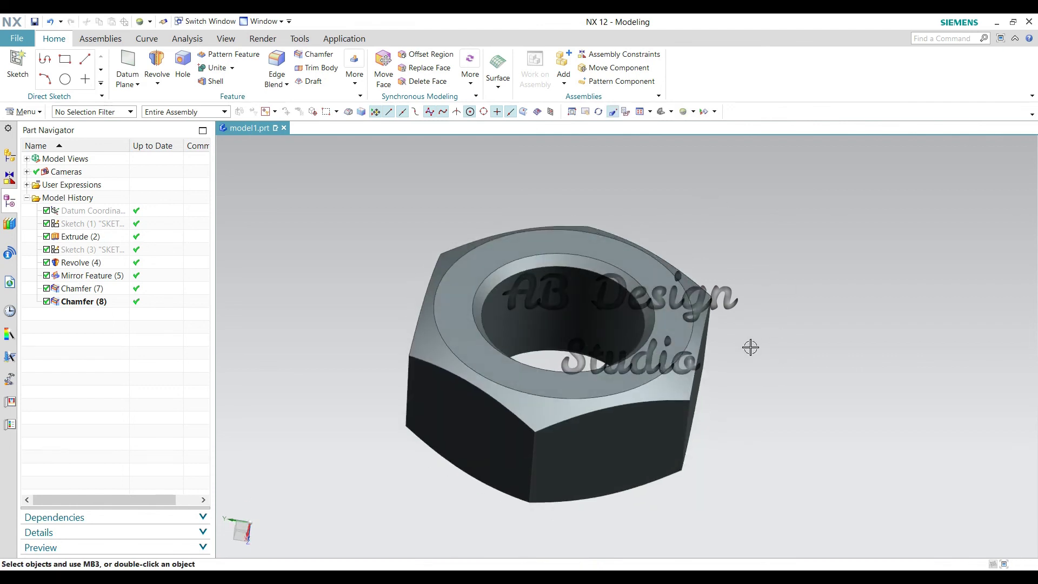
key(ctrl+j)
click(676, 368)
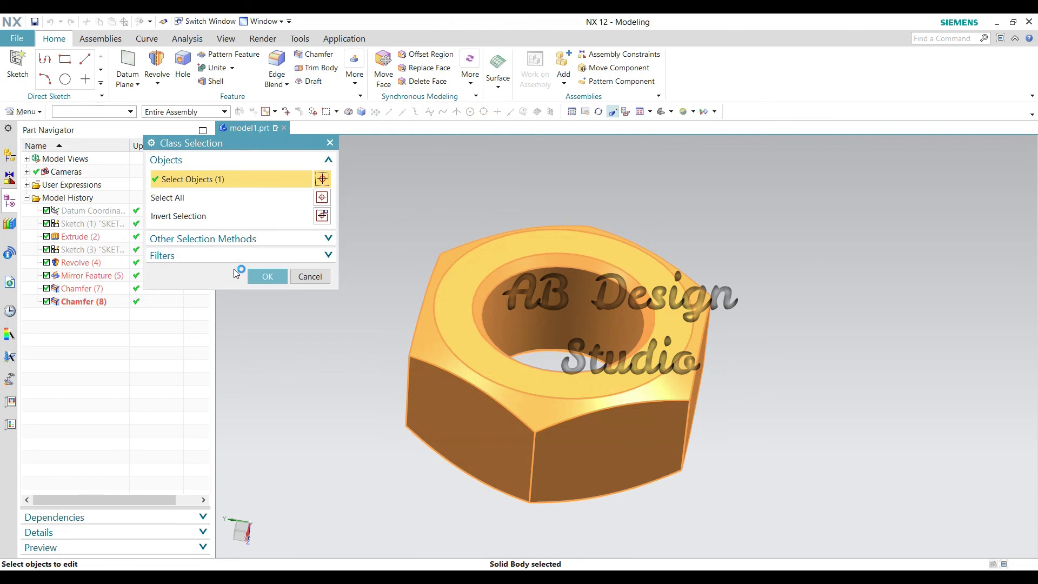
click(260, 276)
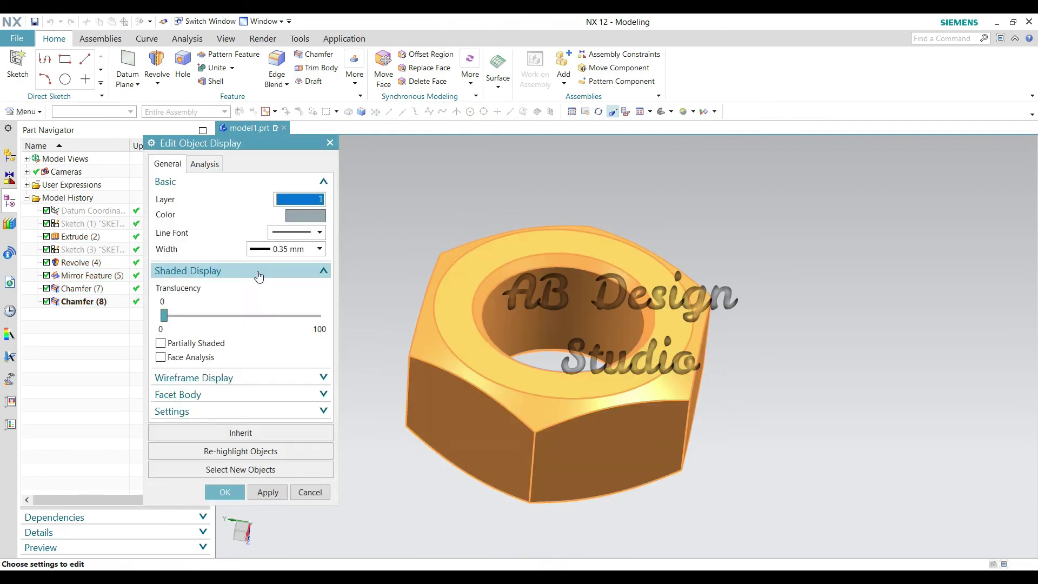
click(306, 216)
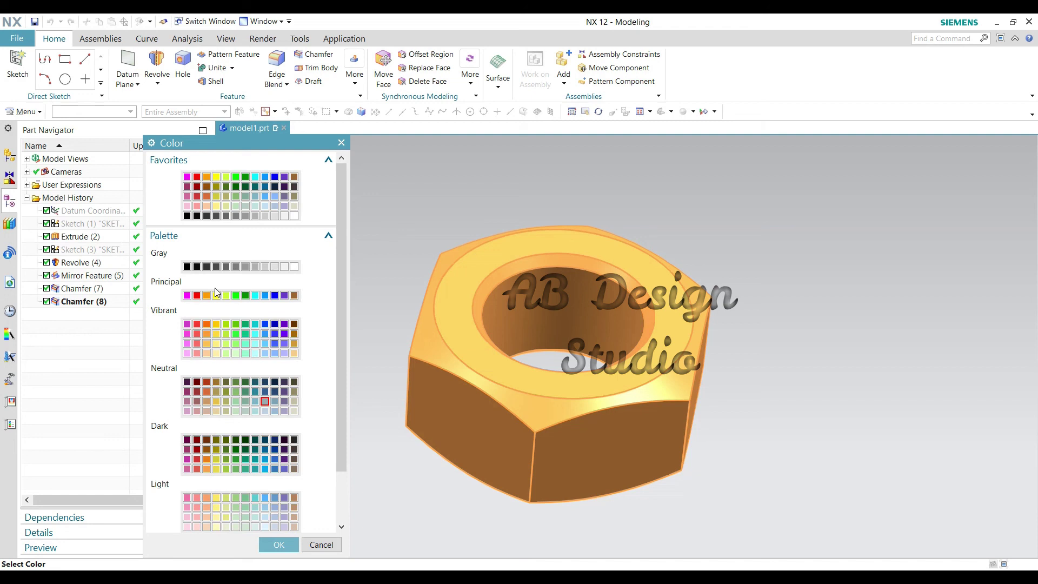
click(293, 345)
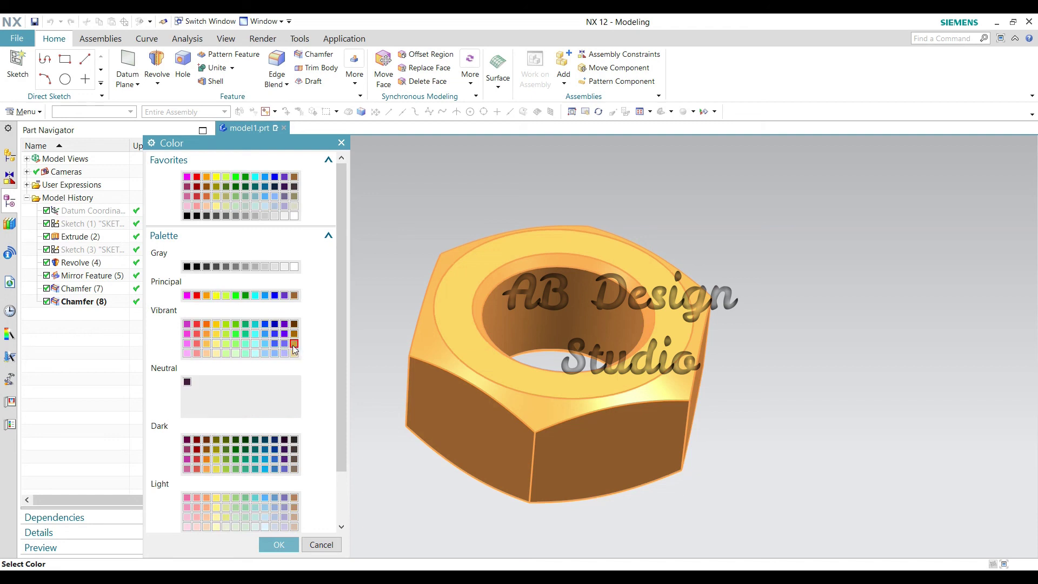
click(279, 545)
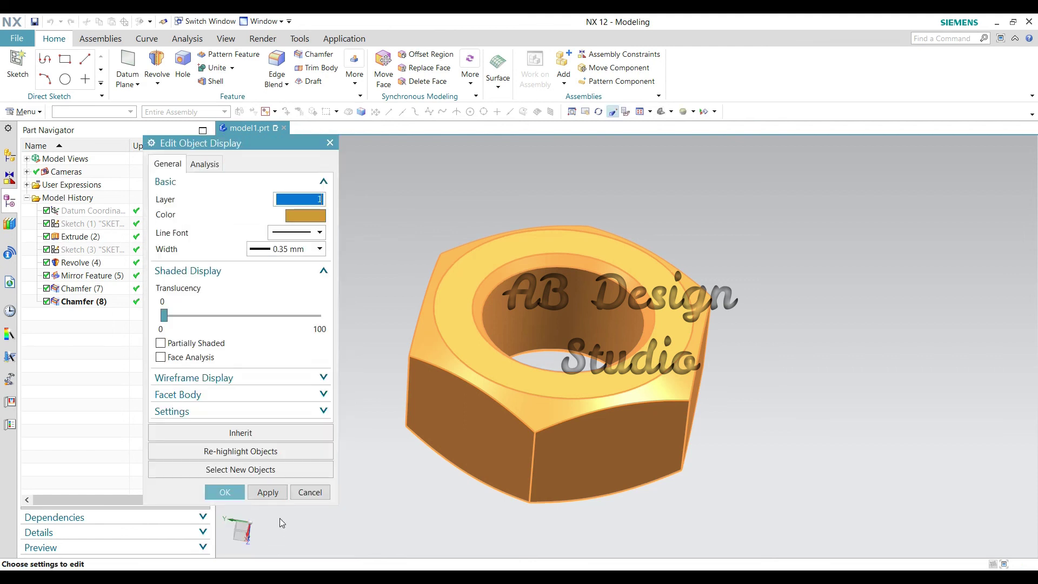
click(267, 492)
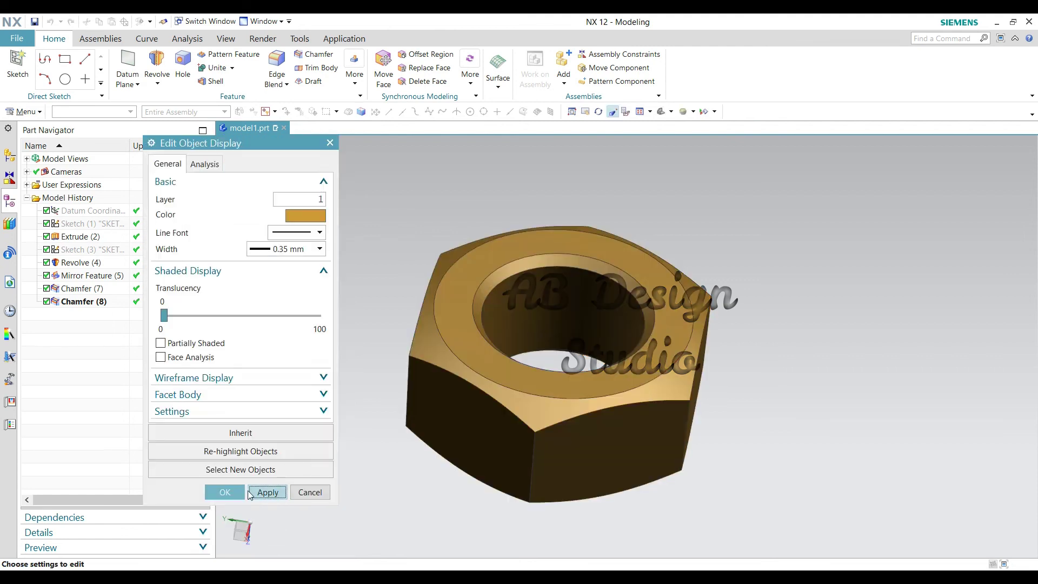
middle_click(250, 496)
mouse_move(752, 314)
middle_down()
mouse_move(753, 273)
mouse_move(754, 328)
middle_up()
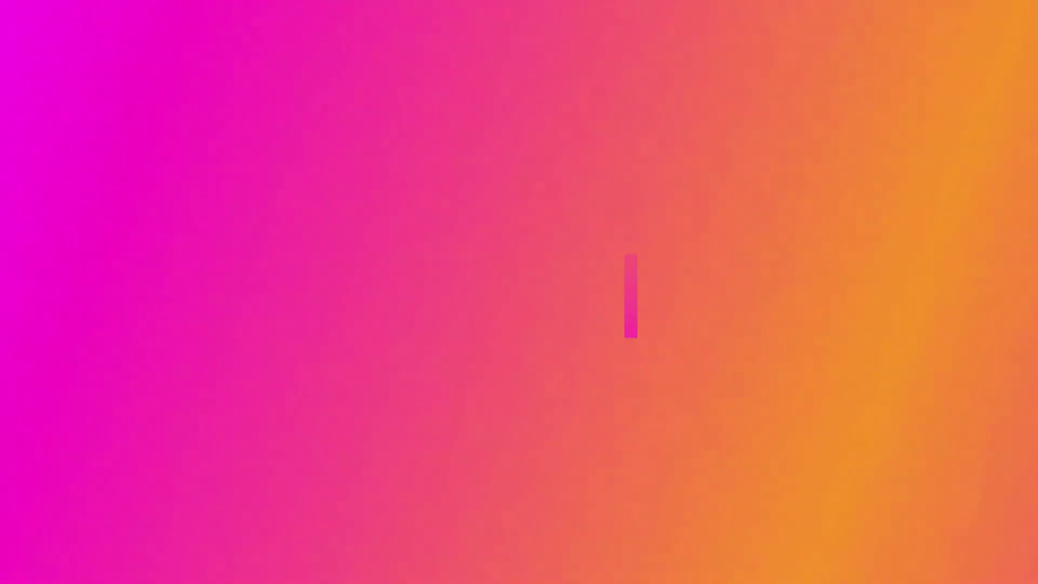